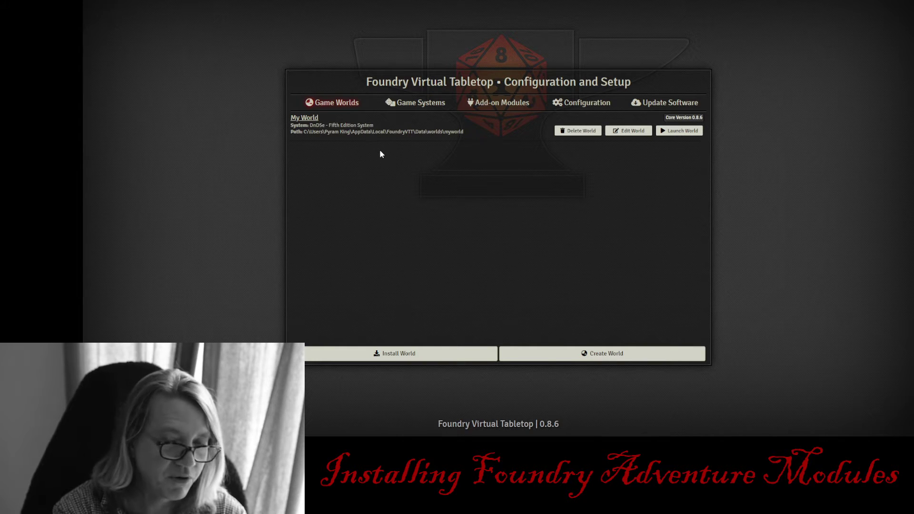
Search the add-on modules for "scene" and install the Library: Scene Packer module
left_click(499, 102)
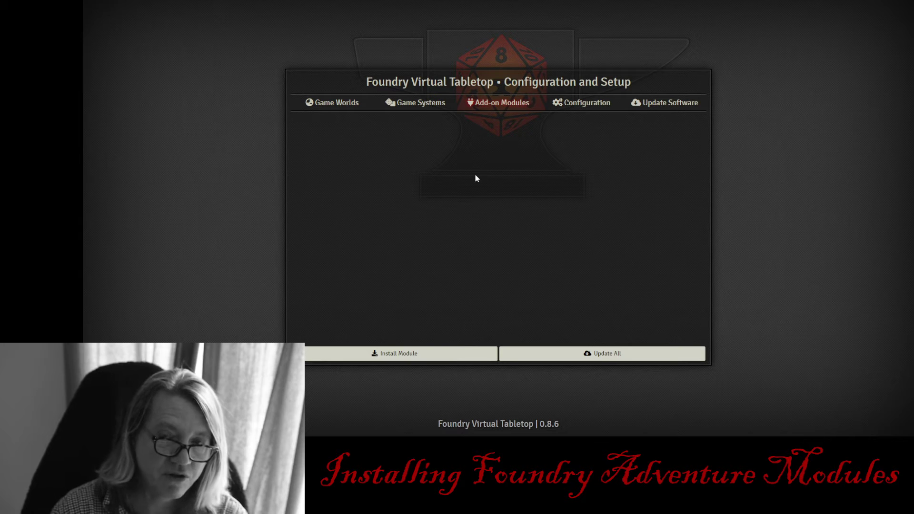
left_click(408, 354)
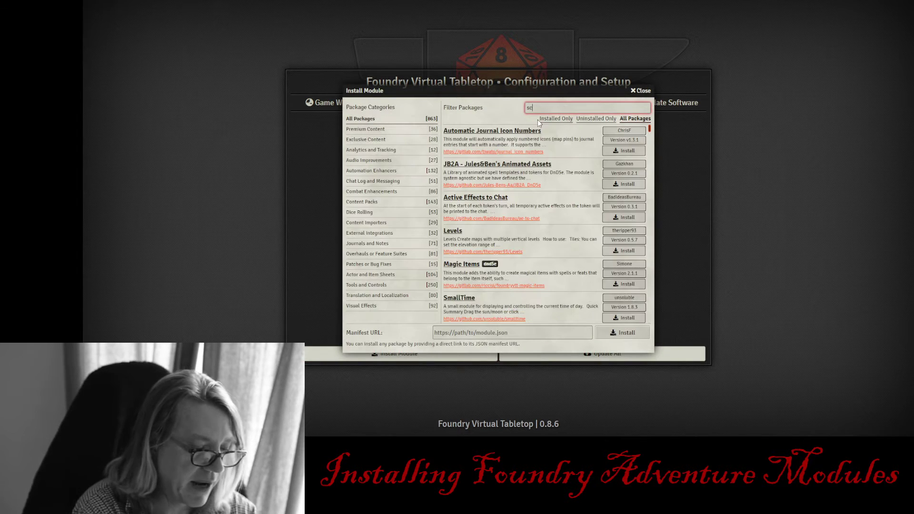
type("scene")
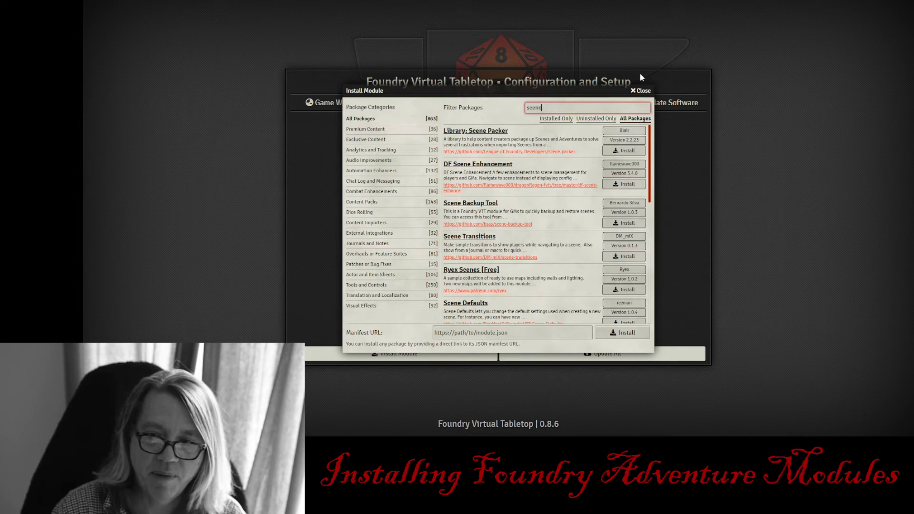
left_click(626, 152)
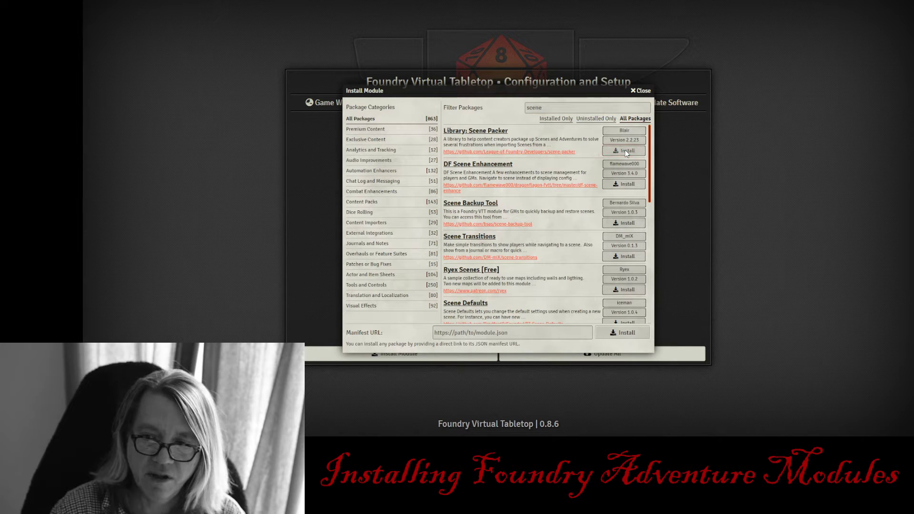
left_click(640, 91)
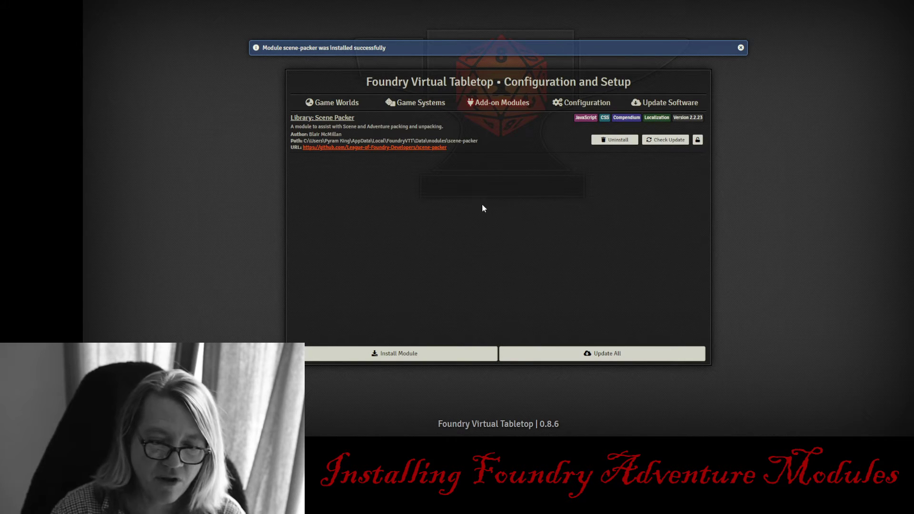
Open the module installer, switch to the Old Bonegrinder Patreon post in the browser, and copy its Foundry Adventure Module link
left_click(398, 353)
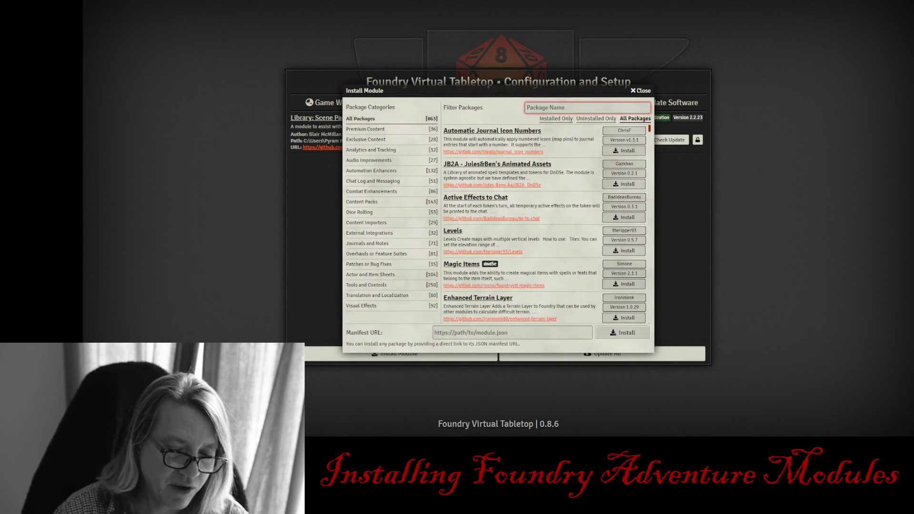
key("alt+Tab")
scroll(325, 247, "up", 3)
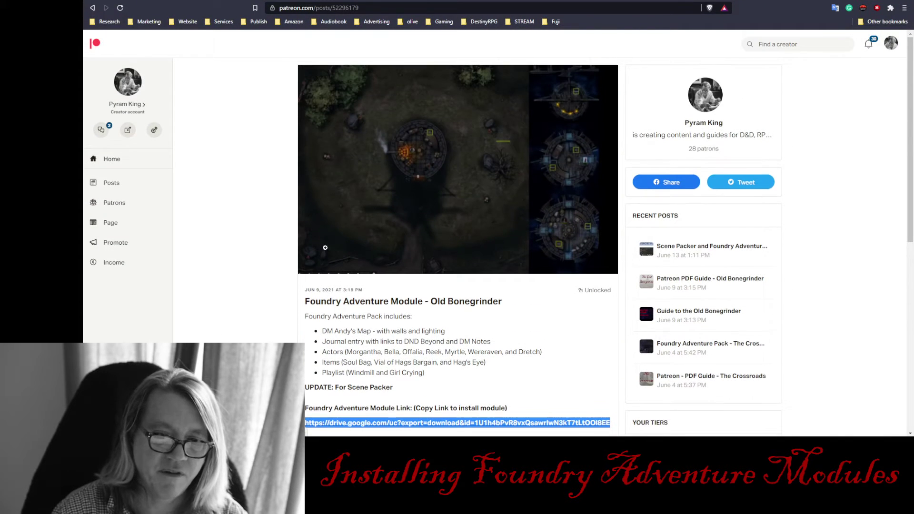
left_click(331, 328)
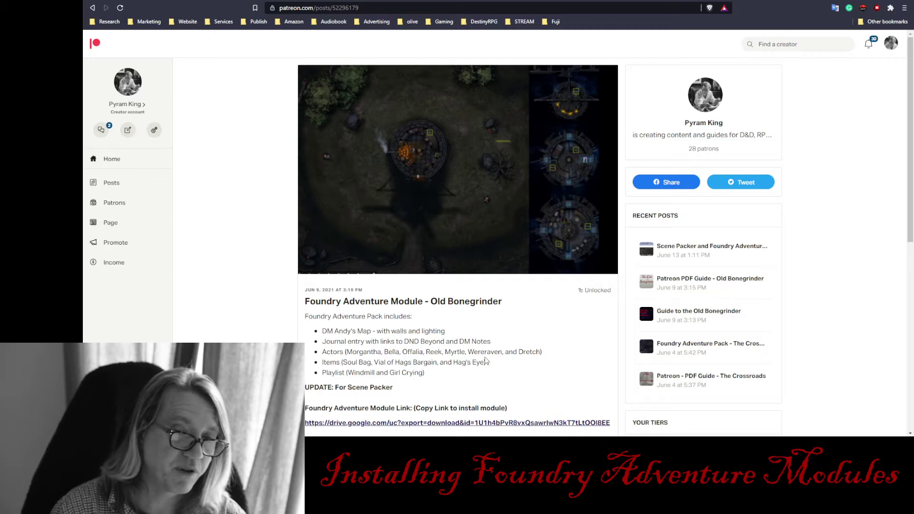
scroll(485, 362, "down", 1)
scroll(488, 359, "up", 1)
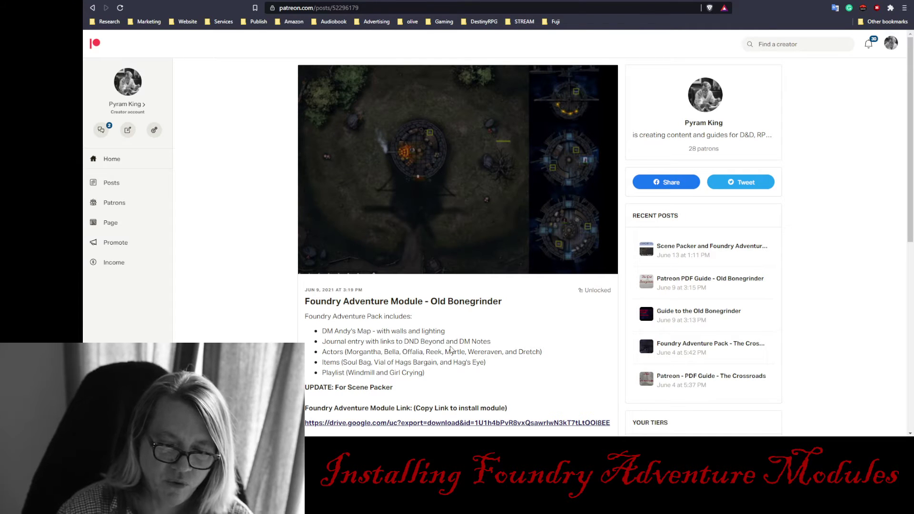
scroll(494, 391, "down", 4)
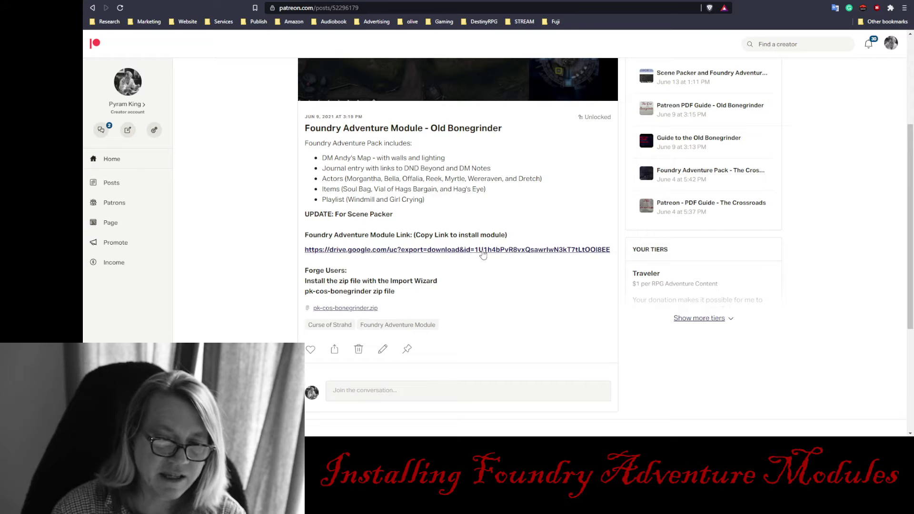
left_click_drag(613, 250, 303, 248)
key("ctrl+c")
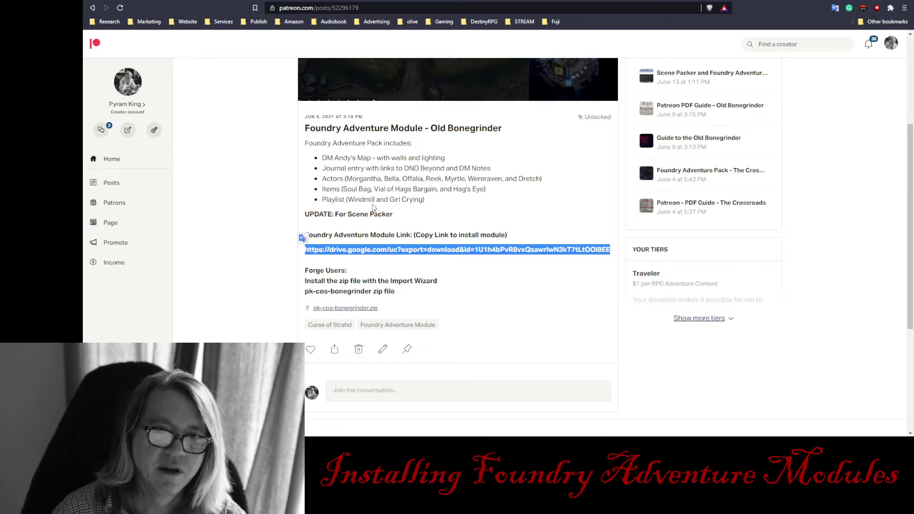
Return to Foundry Virtual Tabletop and install the Bonegrinder module using the copied link as its manifest URL
key("alt+Tab")
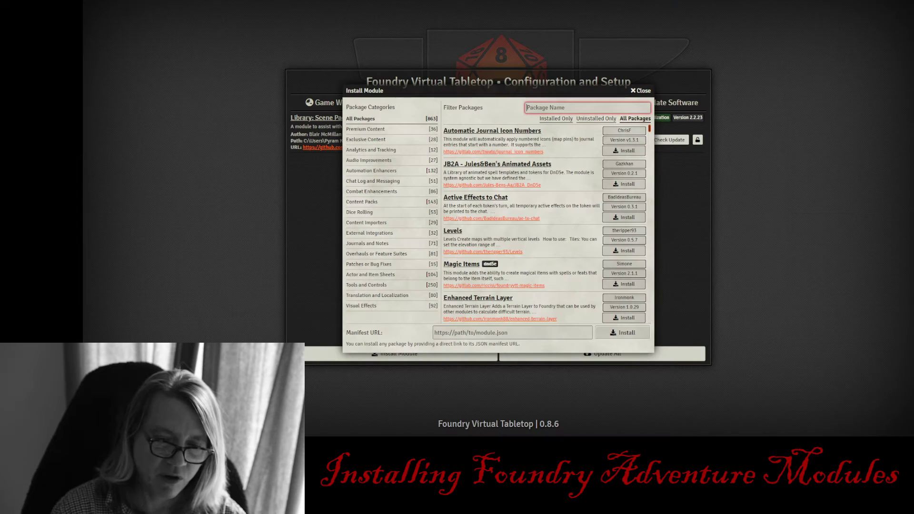
left_click_drag(397, 88, 439, 21)
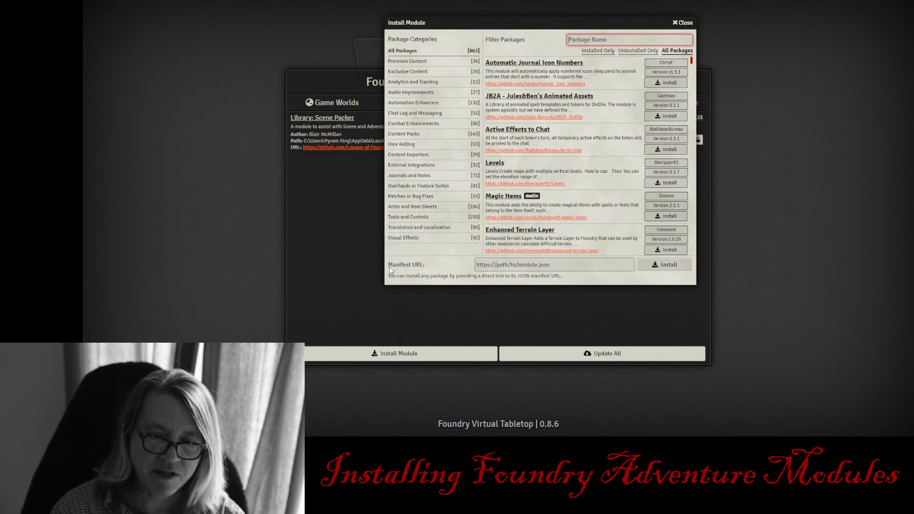
left_click(516, 266)
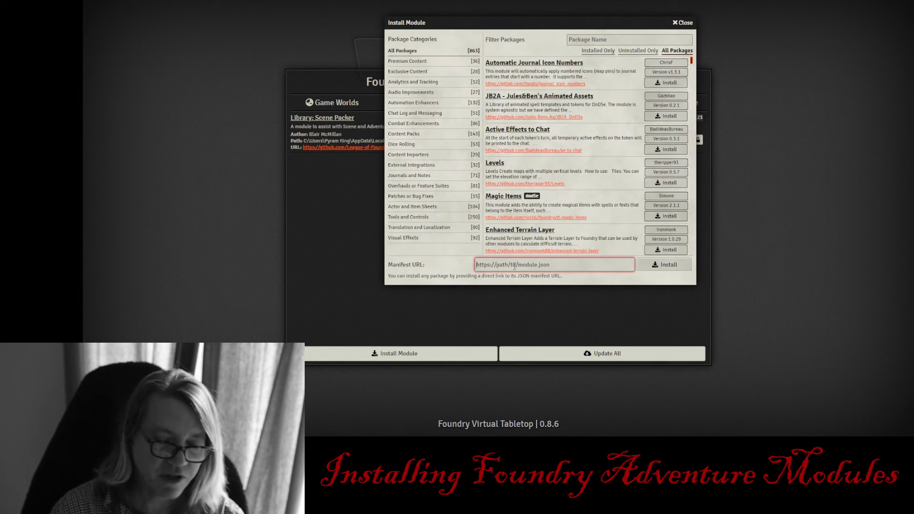
key("ctrl+v")
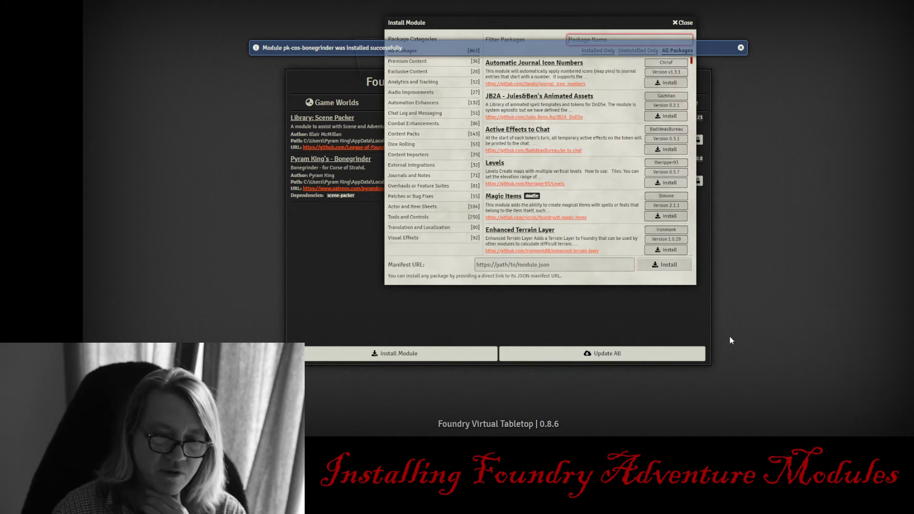
left_click(683, 22)
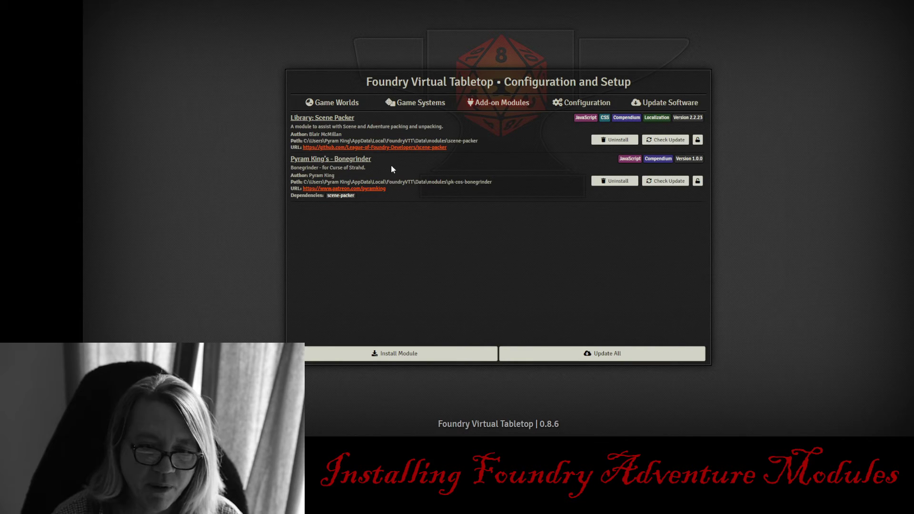
Launch My World, enable the Bonegrinder module together with its scene-packer dependency, and save the module settings
left_click(337, 103)
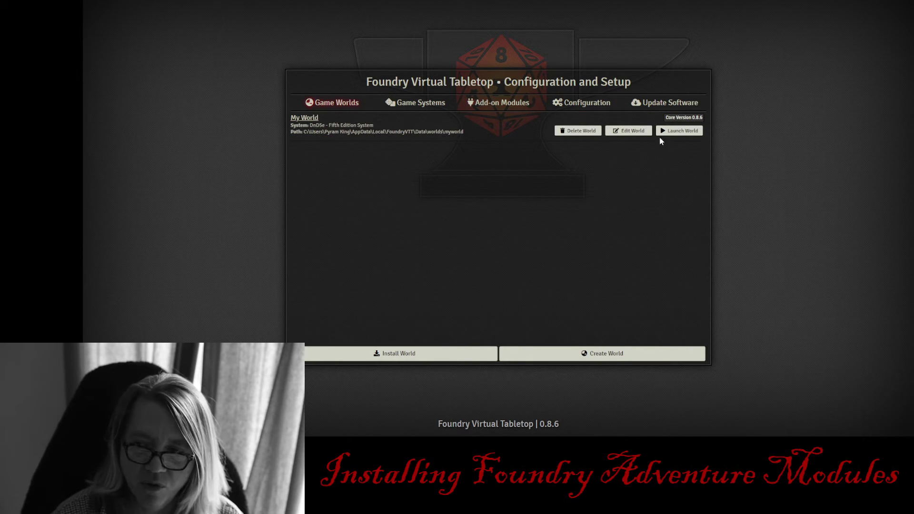
left_click(677, 132)
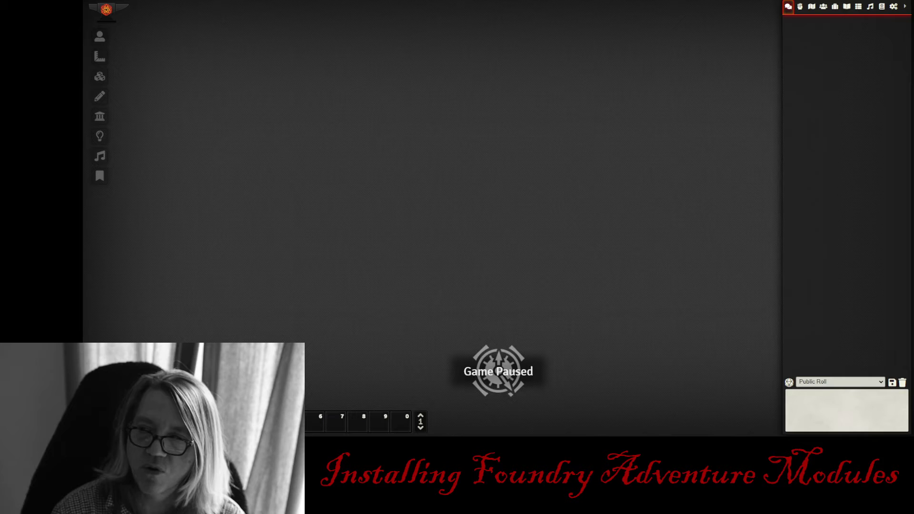
left_click(893, 5)
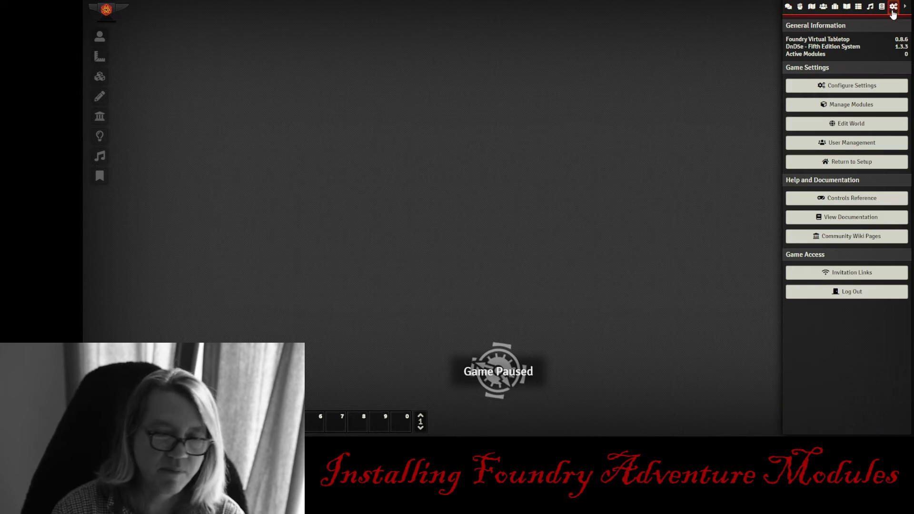
left_click(888, 104)
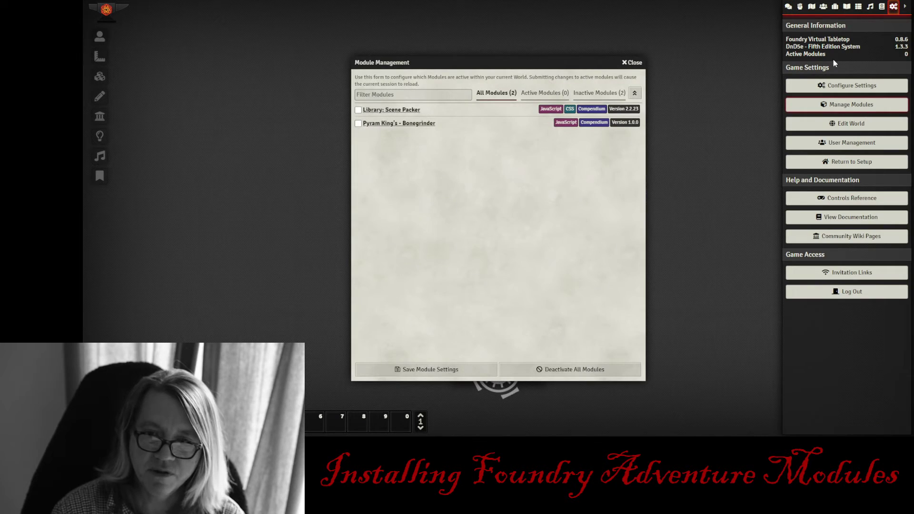
left_click(358, 123)
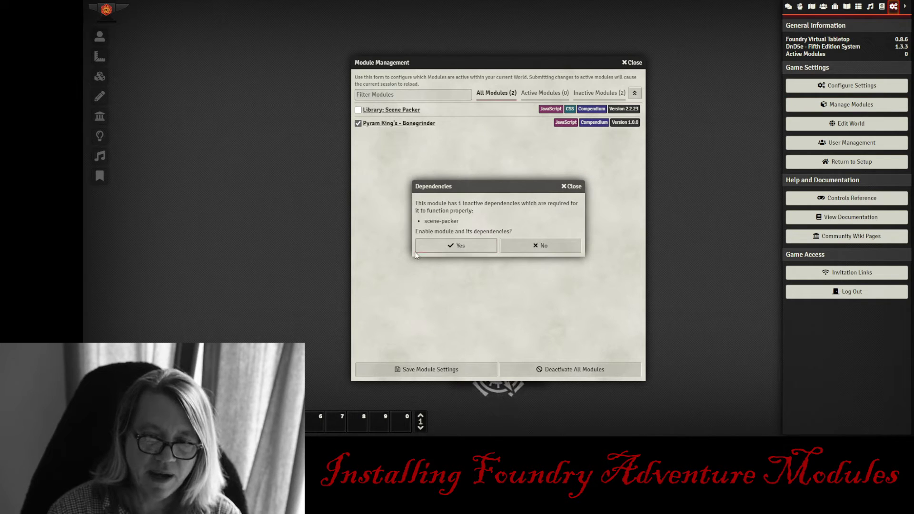
left_click(444, 246)
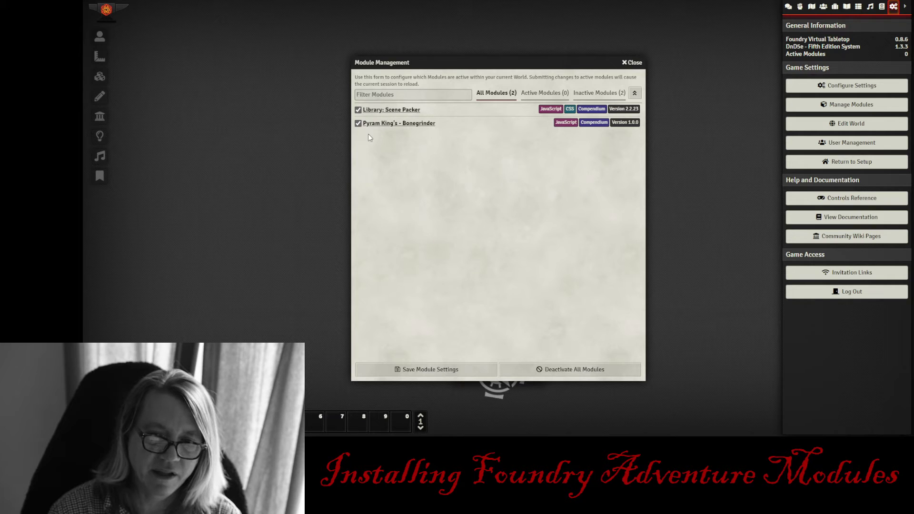
left_click(410, 369)
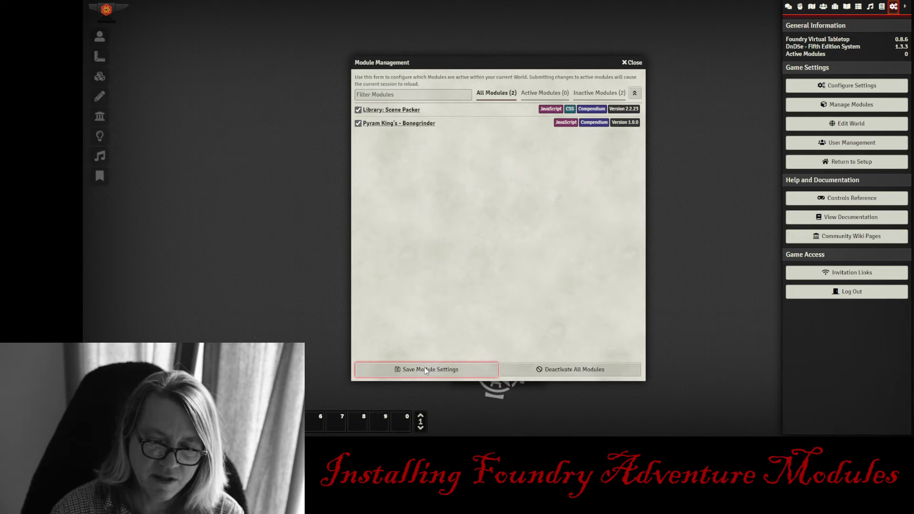
left_click(425, 370)
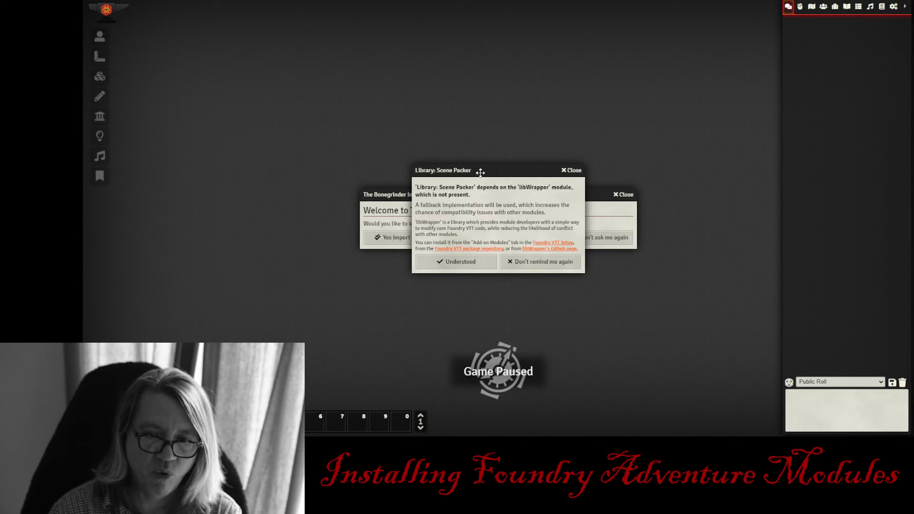
Dismiss the libWrapper dependency notice permanently and import all scenes from The Bonegrinder module
left_click_drag(478, 171, 483, 57)
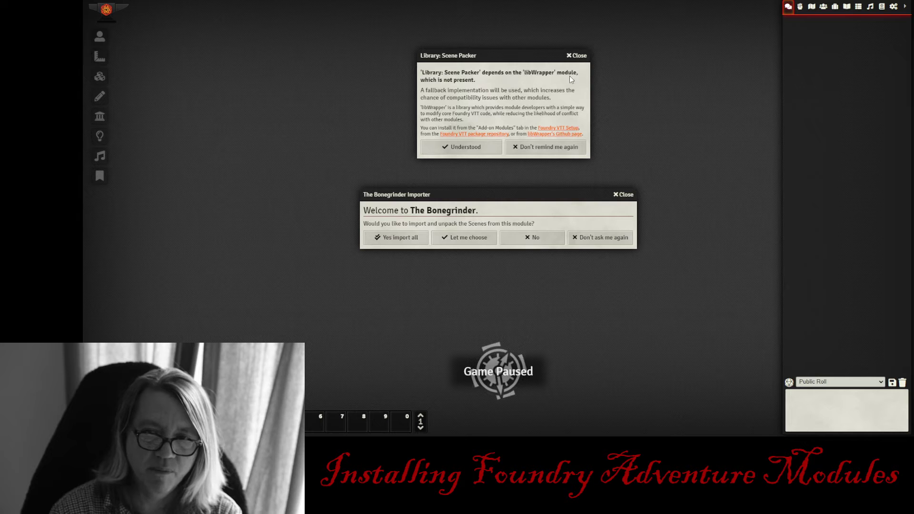
left_click(537, 146)
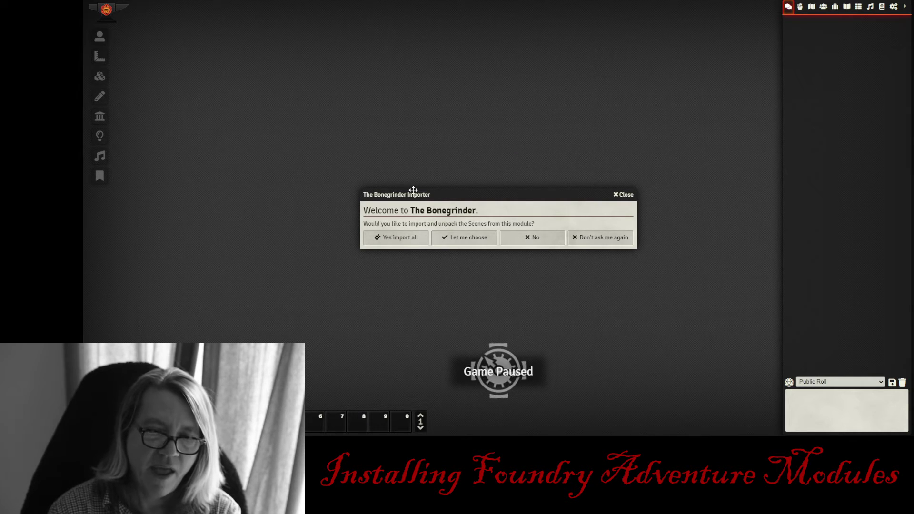
left_click_drag(413, 189, 392, 92)
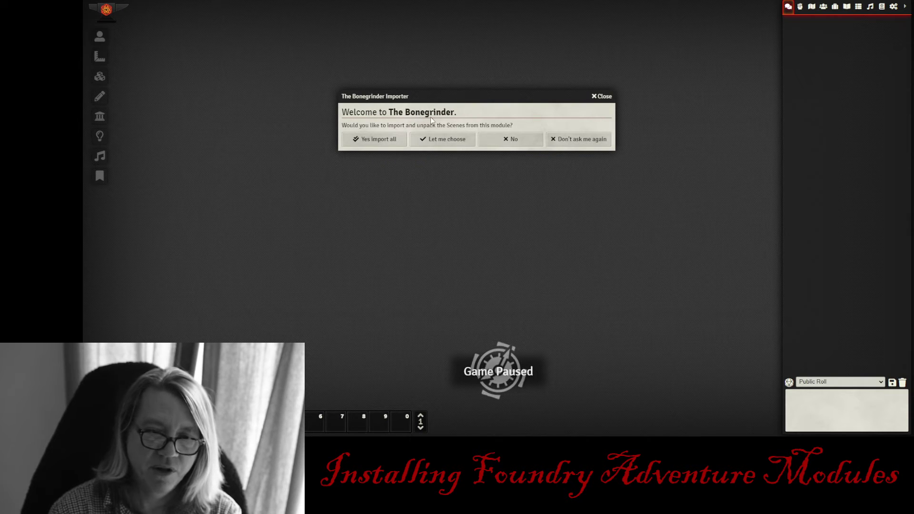
left_click(372, 139)
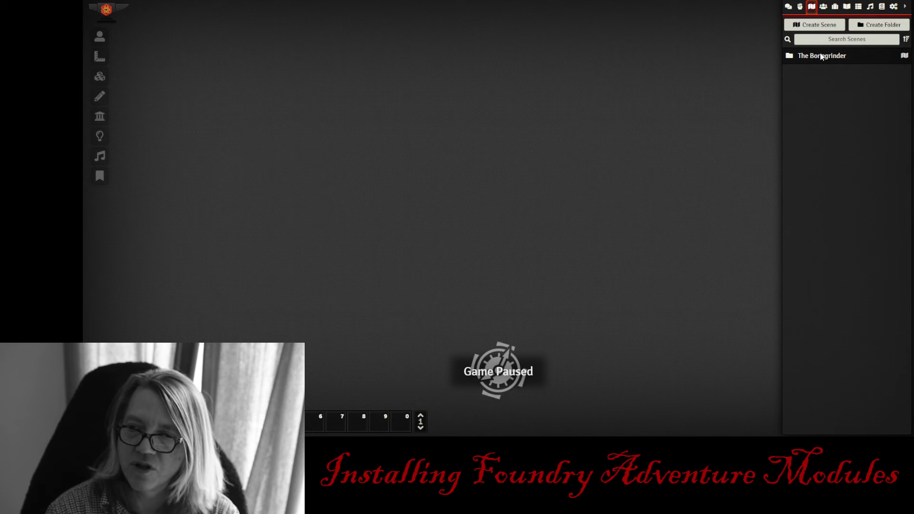
Review the imported actors folder and the contents of the Pyram King - Bonegrinder actor and item compendiums
left_click(823, 7)
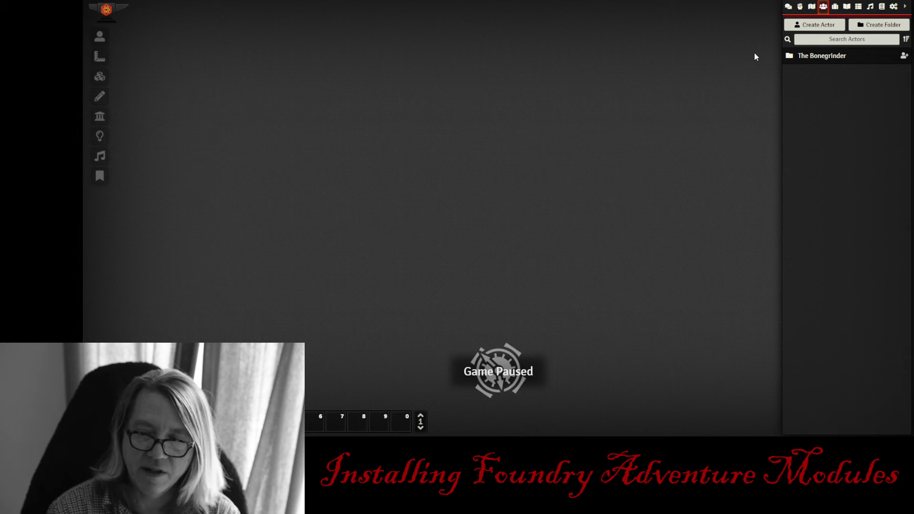
left_click(882, 6)
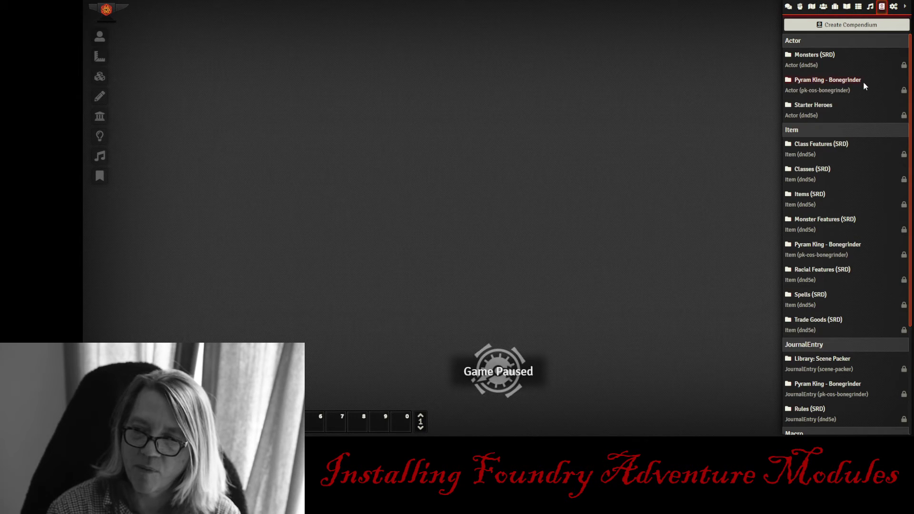
left_click(828, 83)
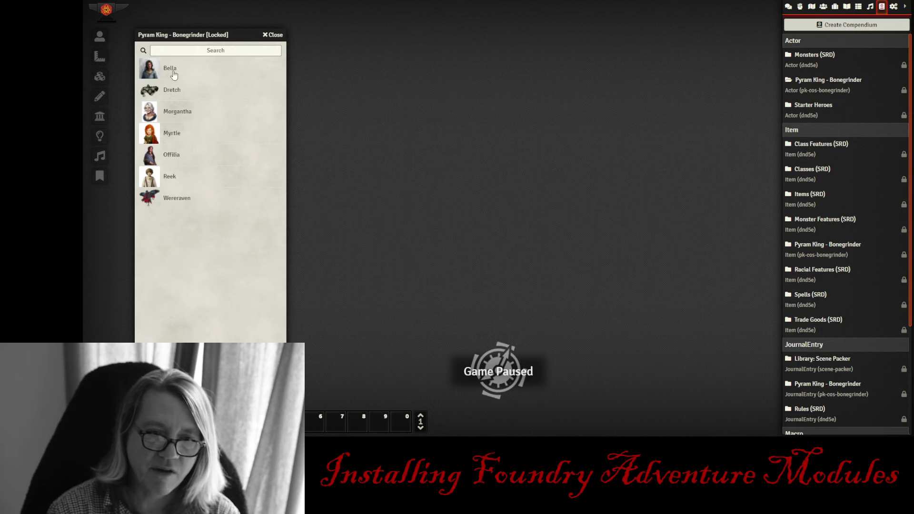
left_click(272, 35)
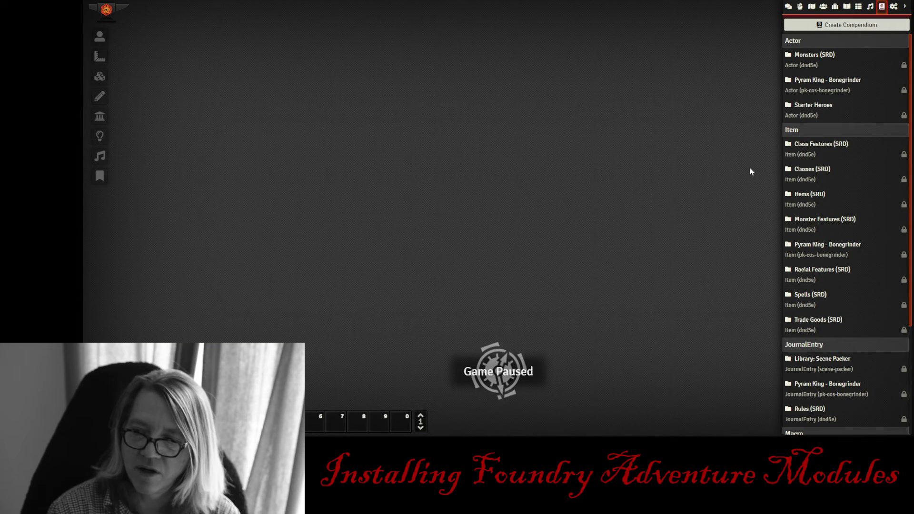
left_click(804, 243)
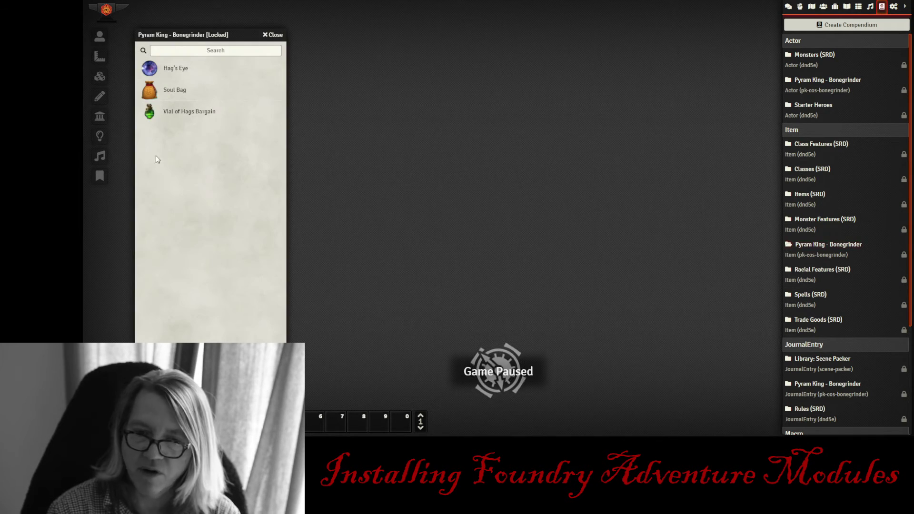
left_click(274, 36)
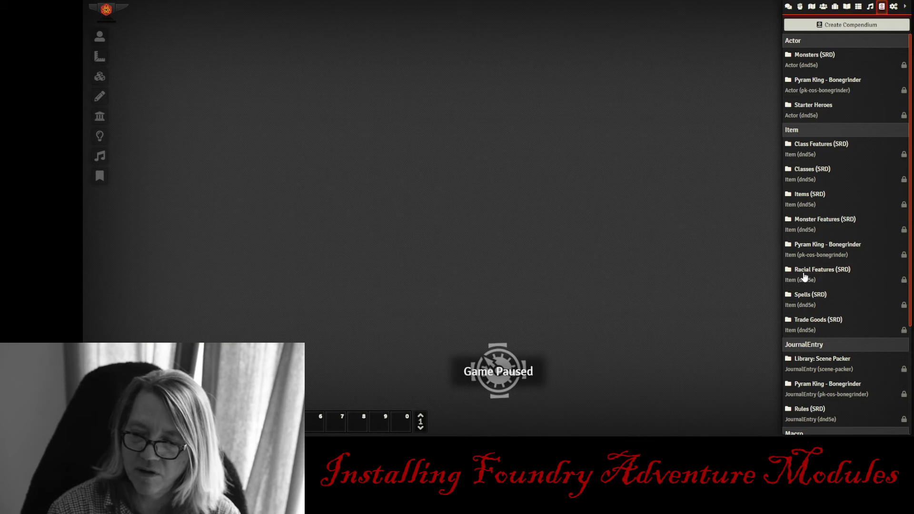
Review the contents of the Pyram King - Bonegrinder journal, playlist and roll table compendiums
scroll(813, 290, "down", 3)
left_click(823, 237)
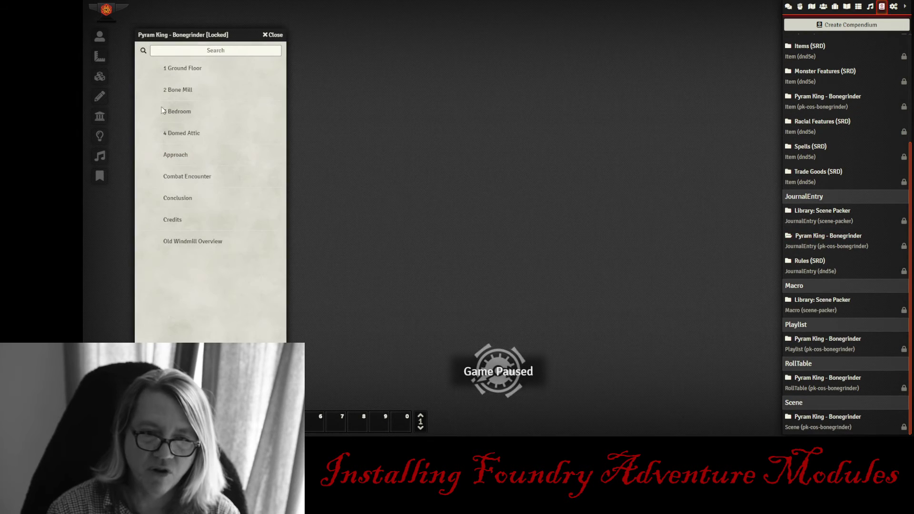
left_click(274, 36)
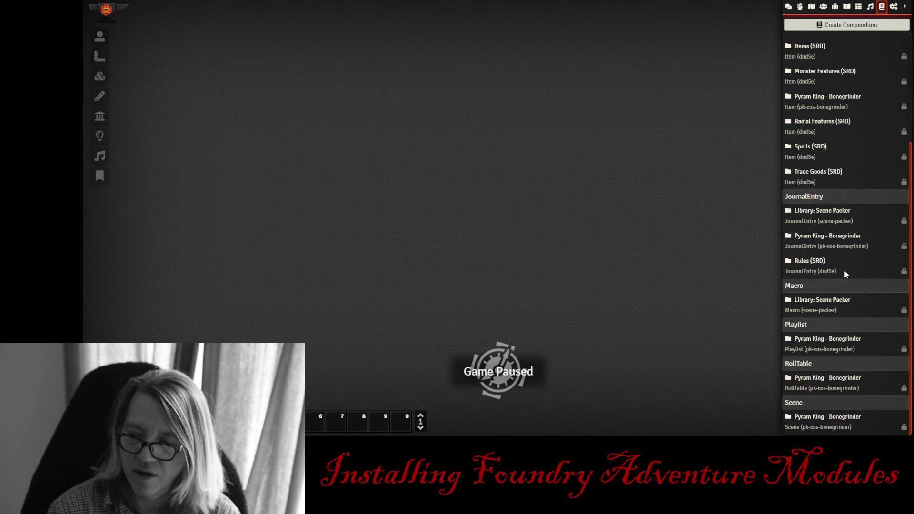
left_click(817, 343)
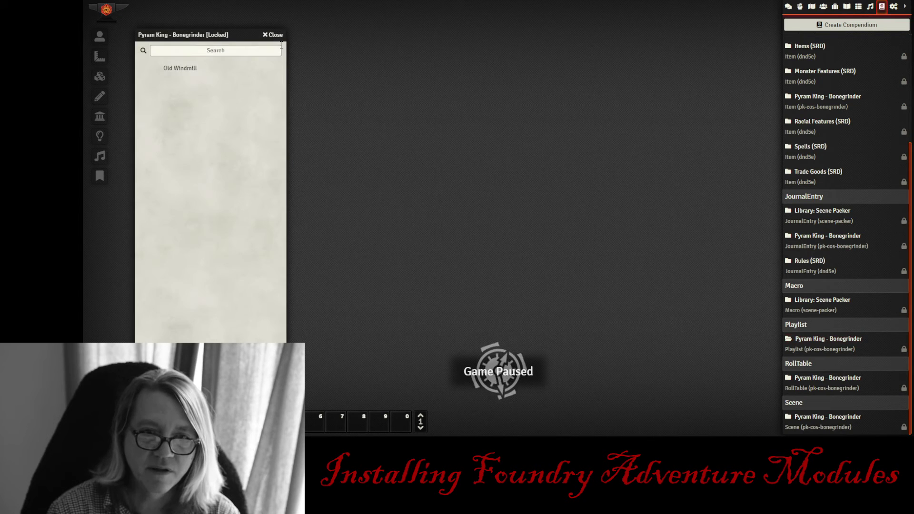
key("Escape")
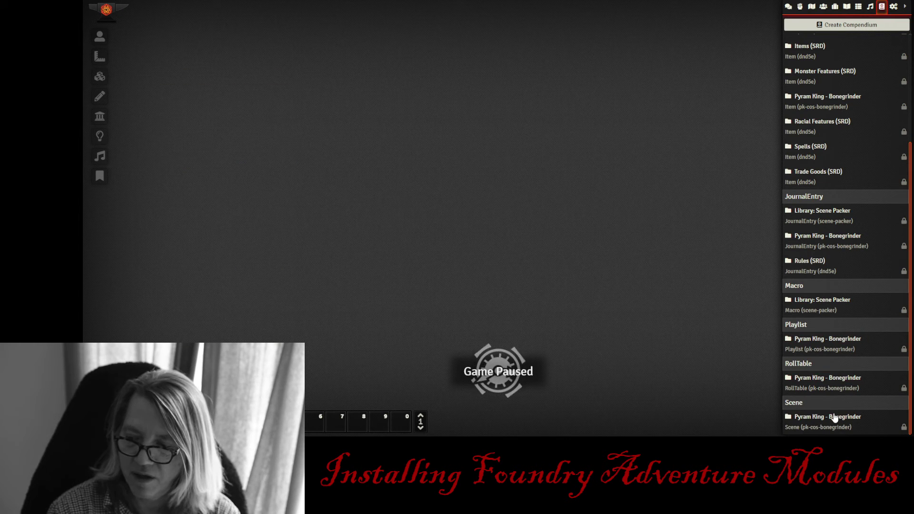
left_click(819, 377)
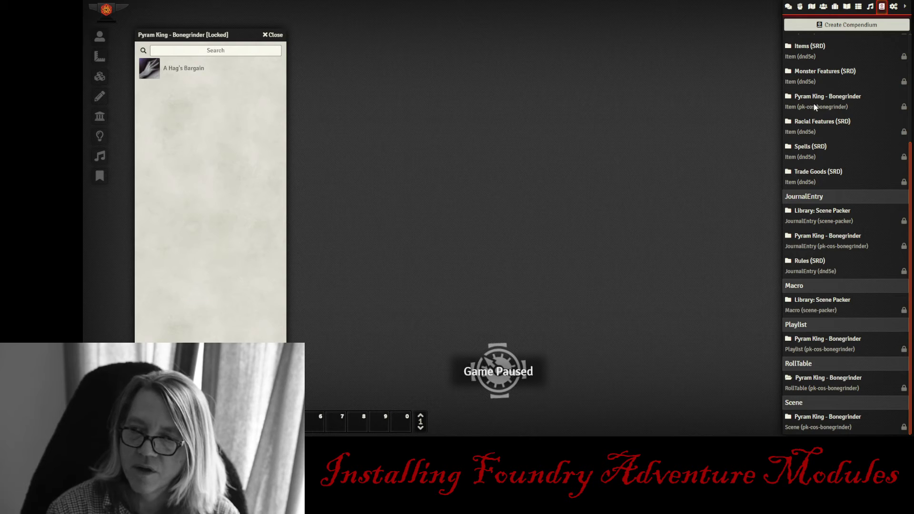
Activate the Old Windmill scene from The Bonegrinder scenes folder and close the open roll table compendium
scroll(837, 95, "up", 5)
left_click(812, 7)
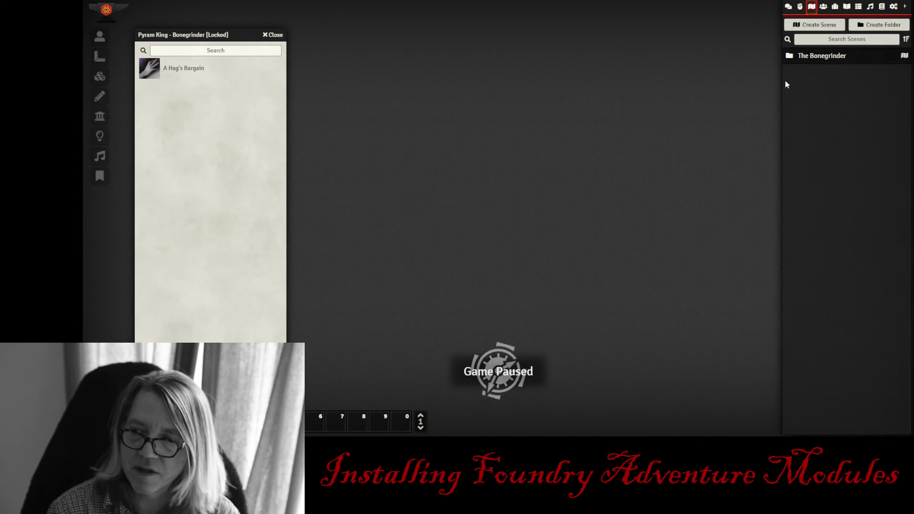
left_click(799, 55)
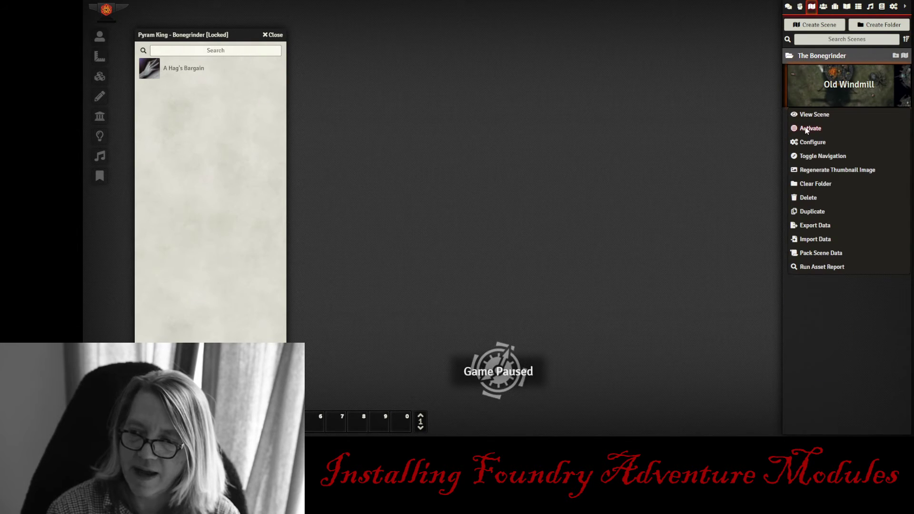
left_click(809, 128)
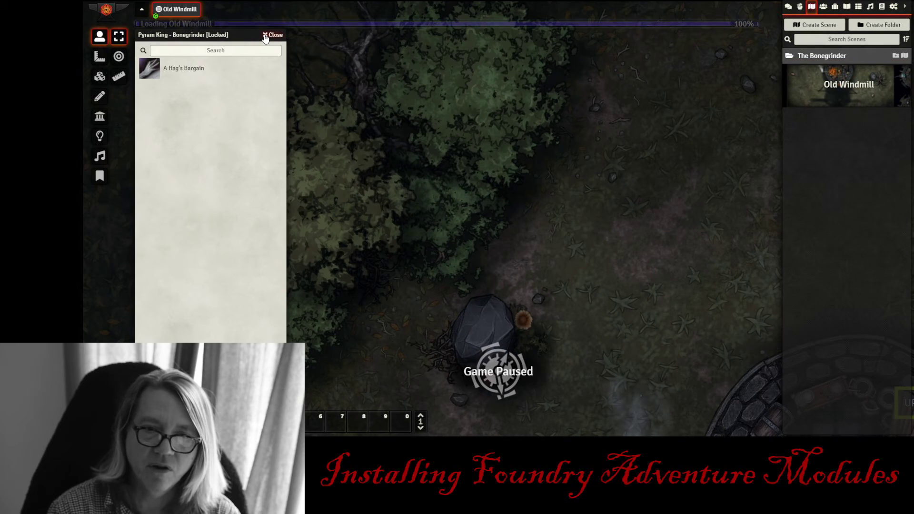
key("Escape")
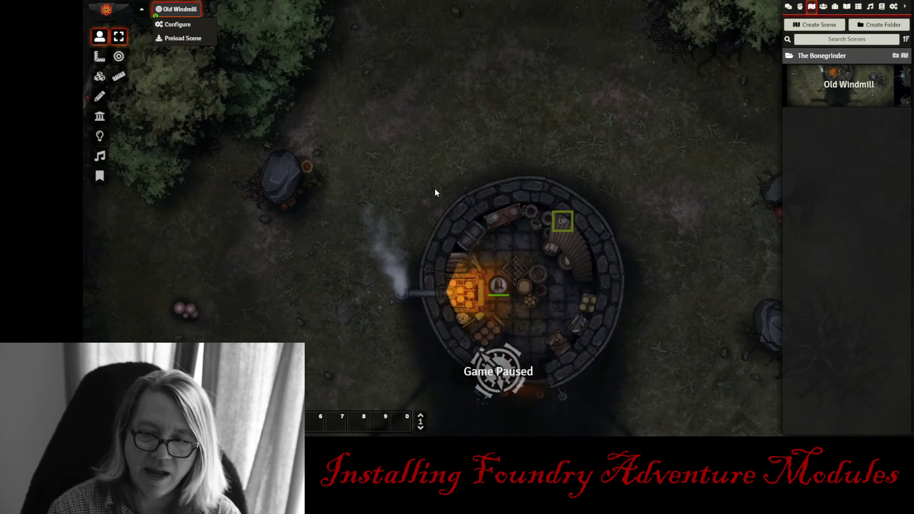
Examine the Old Windmill map, including its grounds, ground floor and the separate upper-floor plans
scroll(541, 133, "down", 3)
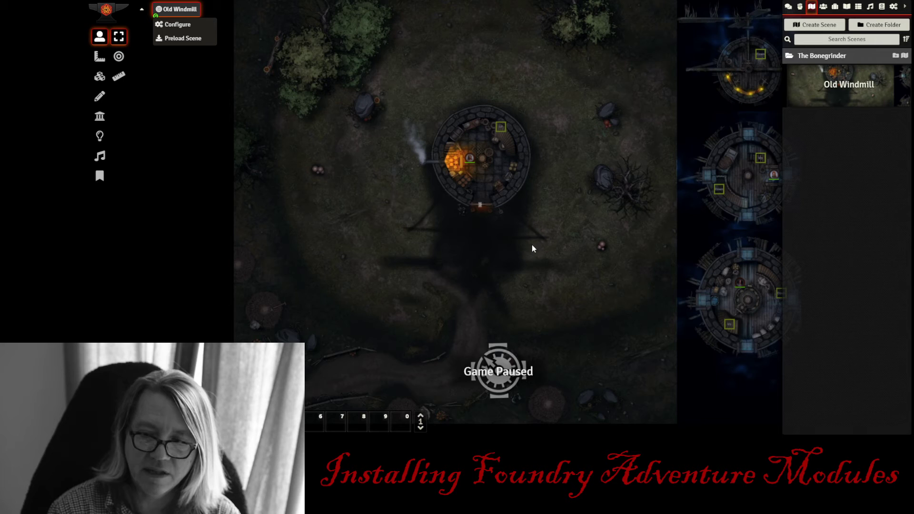
scroll(532, 245, "up", 3)
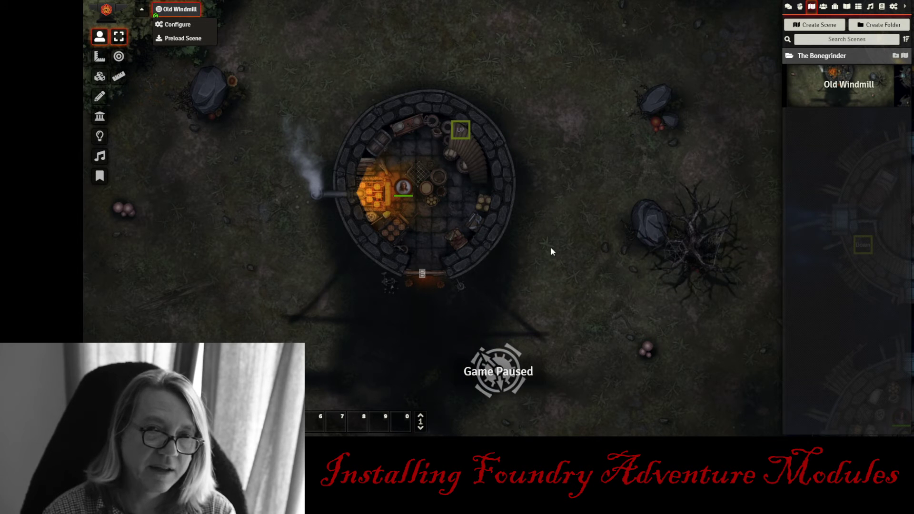
left_click_drag(550, 247, 267, 102)
scroll(356, 314, "down", 3)
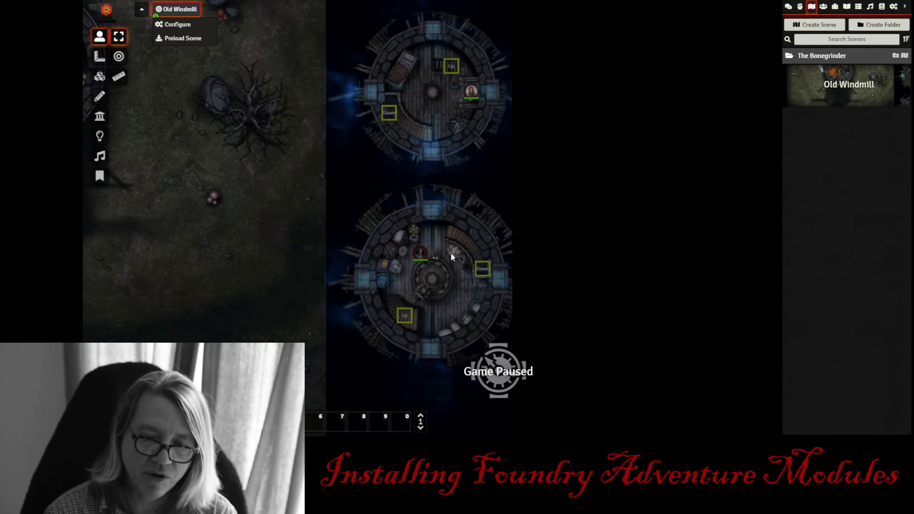
scroll(450, 253, "up", 4)
scroll(381, 133, "down", 2)
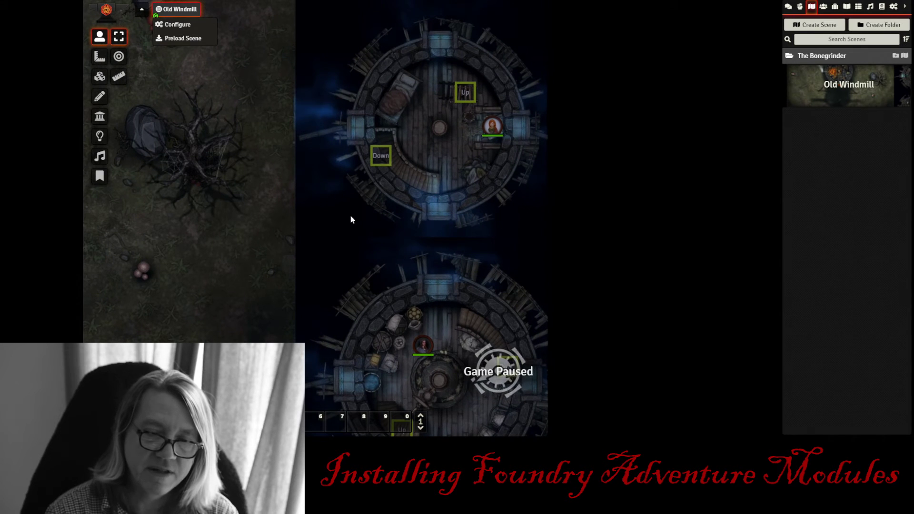
scroll(333, 190, "down", 3)
left_click_drag(288, 196, 522, 198)
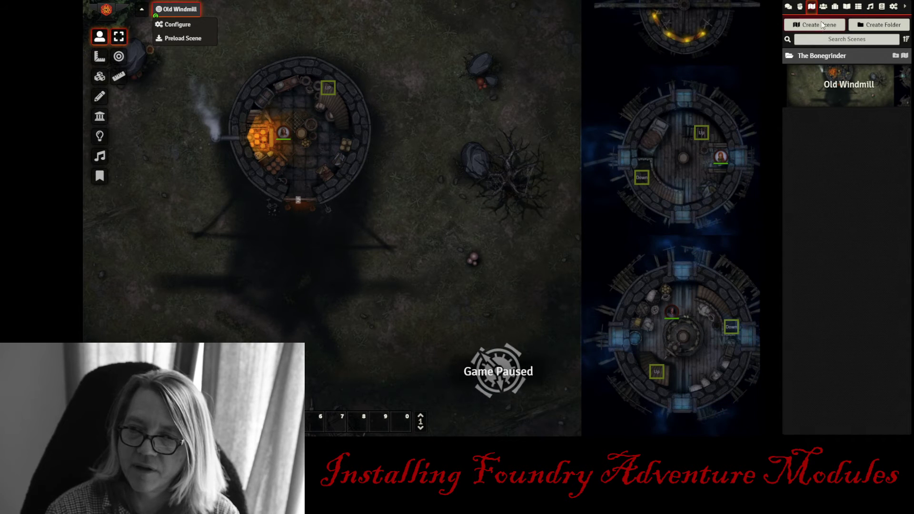
Import Morgantha from the Pyram King - Bonegrinder actor compendium into The Bonegrinder actors folder
left_click(823, 6)
left_click(814, 59)
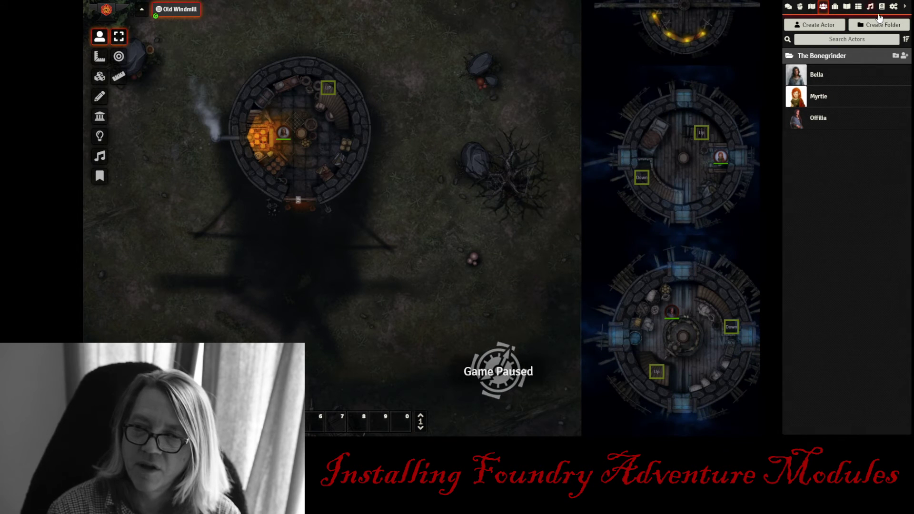
left_click(880, 6)
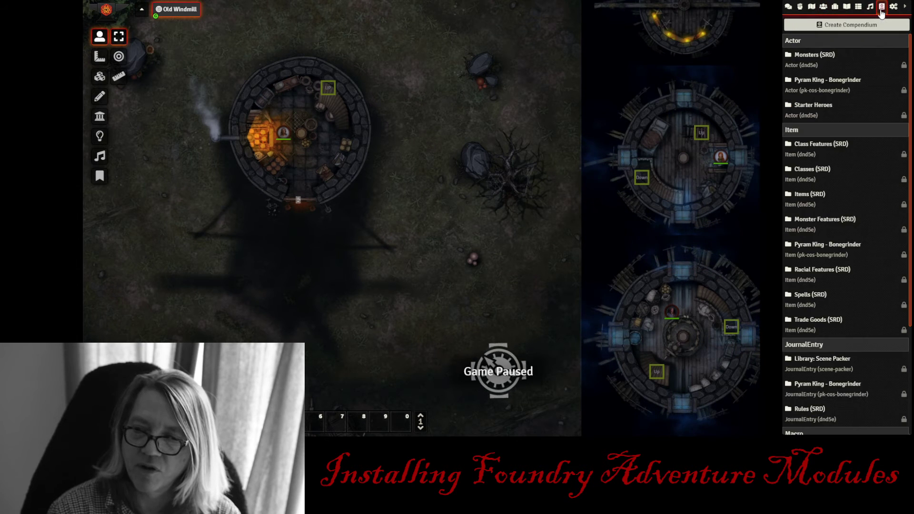
left_click(817, 85)
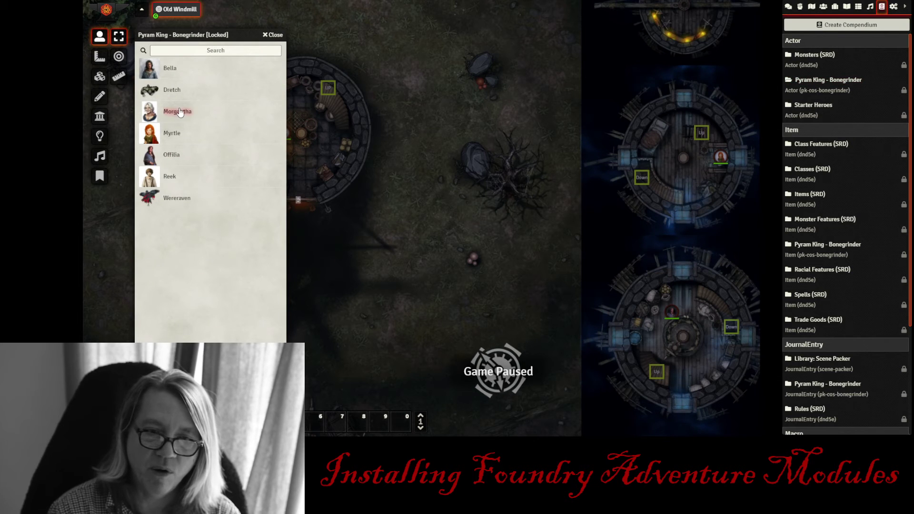
left_click(810, 7)
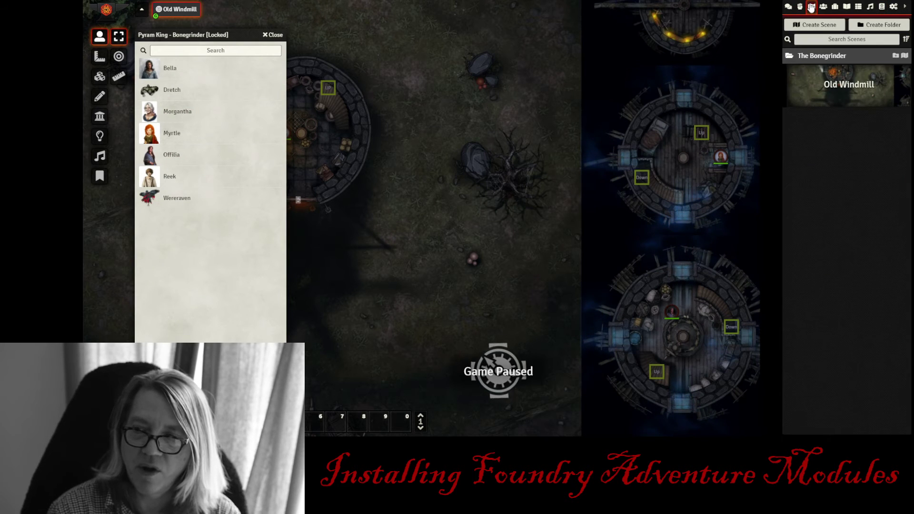
left_click(823, 7)
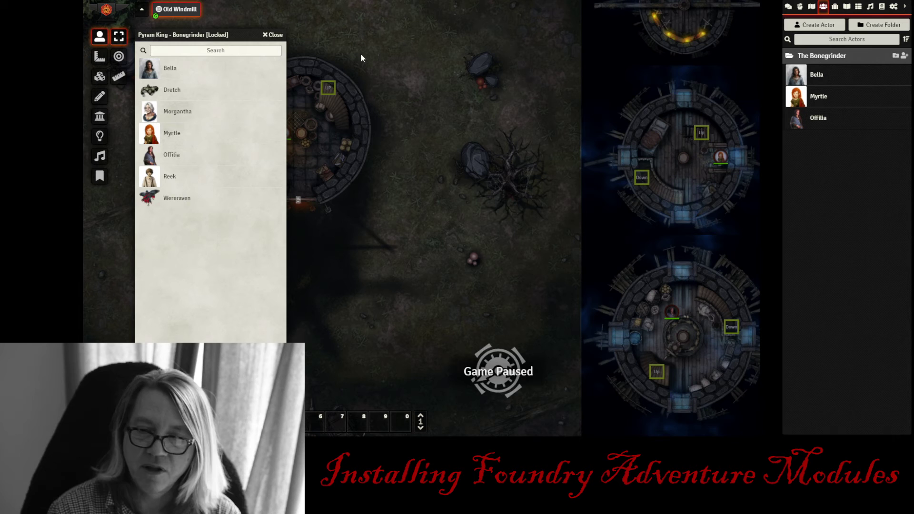
left_click_drag(160, 113, 807, 58)
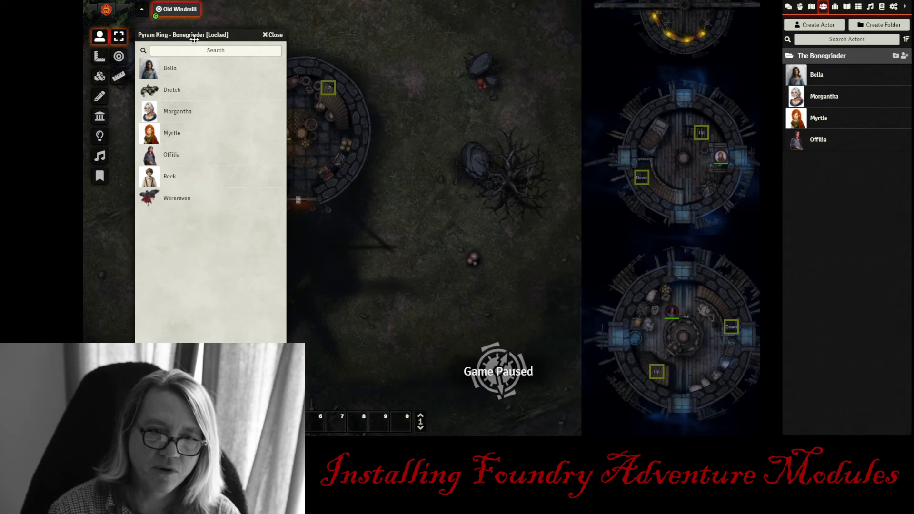
Place the Dretch from the actor compendium on the grass east of the windmill and highlight the scene's tokens
left_click_drag(194, 40, 155, 41)
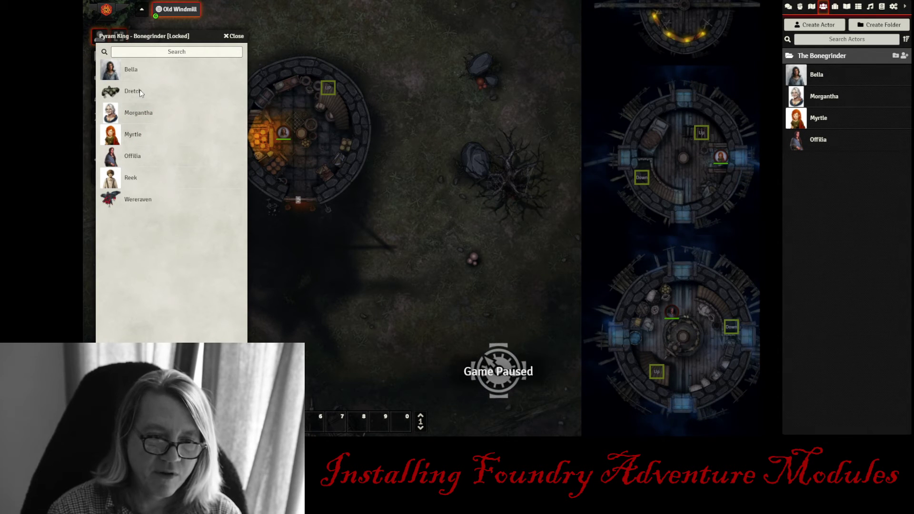
left_click_drag(135, 92, 414, 119)
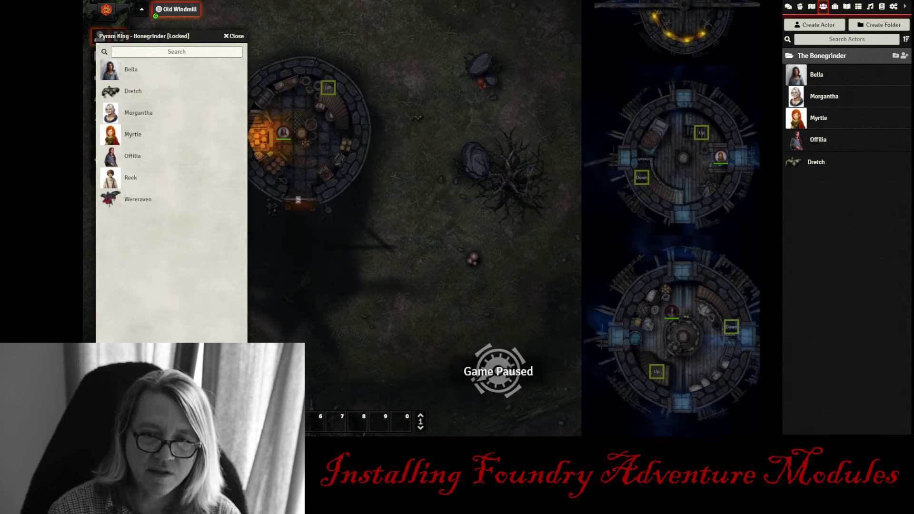
scroll(361, 132, "up", 5)
scroll(363, 136, "up", 3)
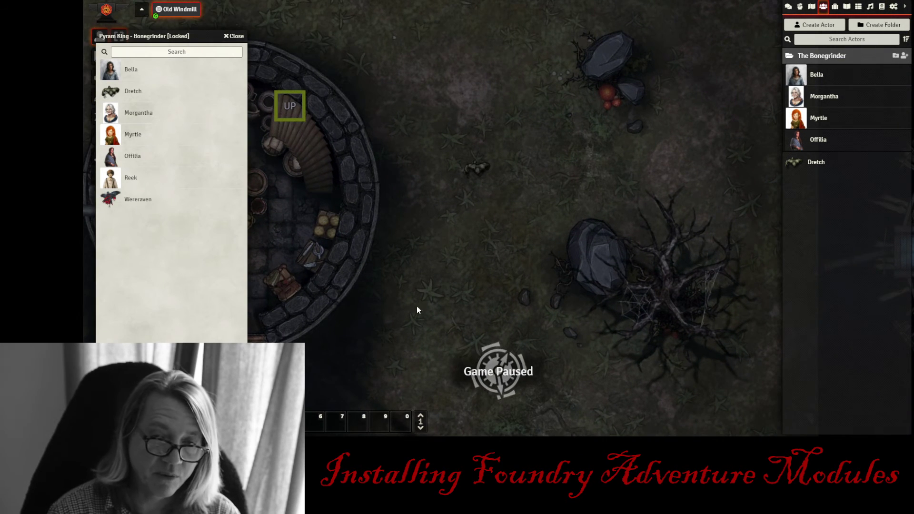
left_click_drag(416, 306, 503, 135)
left_click_drag(482, 166, 507, 230)
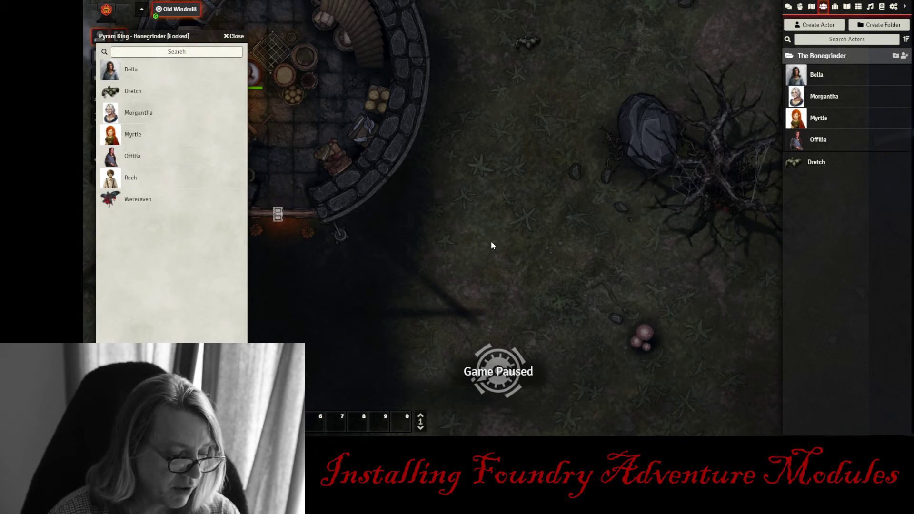
key("alt")
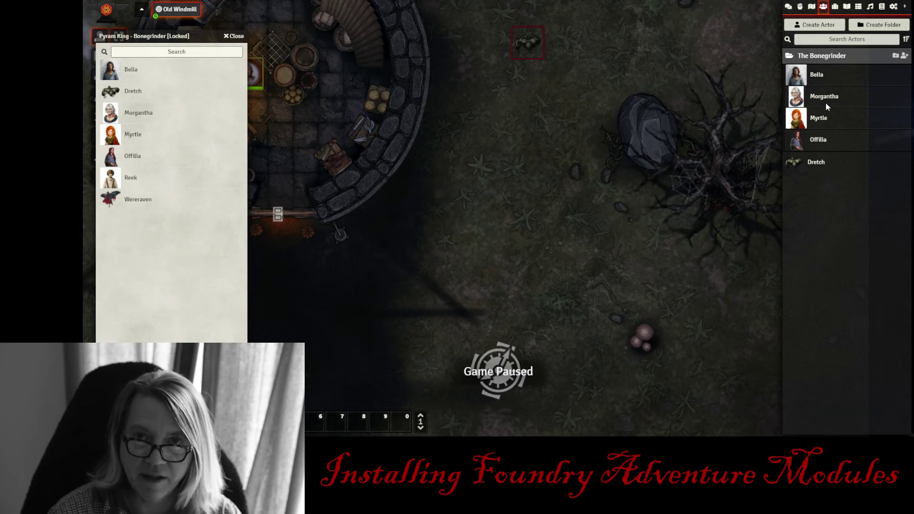
Place a Morgantha token on the grass just south of the Dretch, reveal it and hide it again
left_click_drag(825, 101, 520, 124)
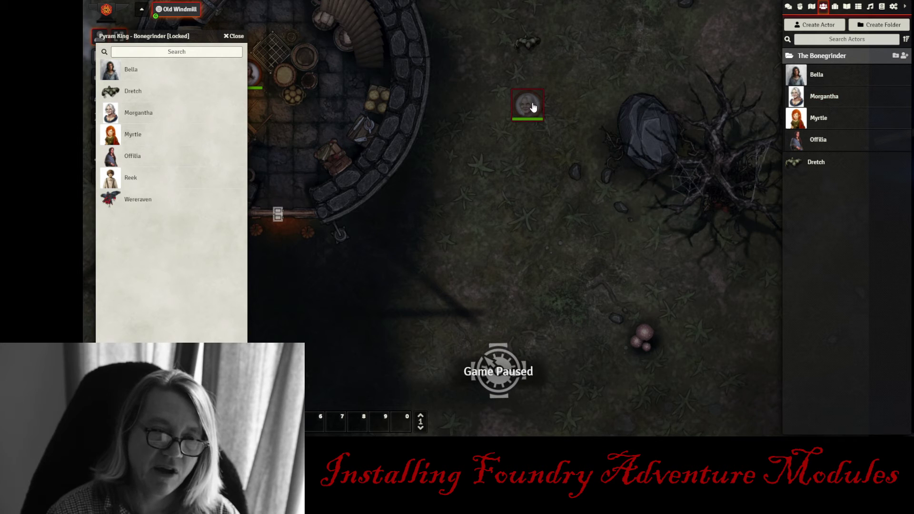
right_click(533, 106)
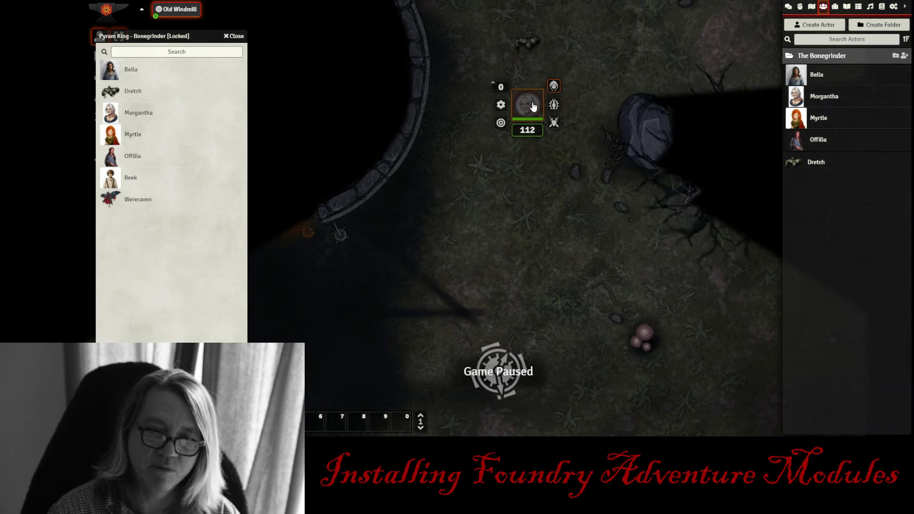
left_click(556, 87)
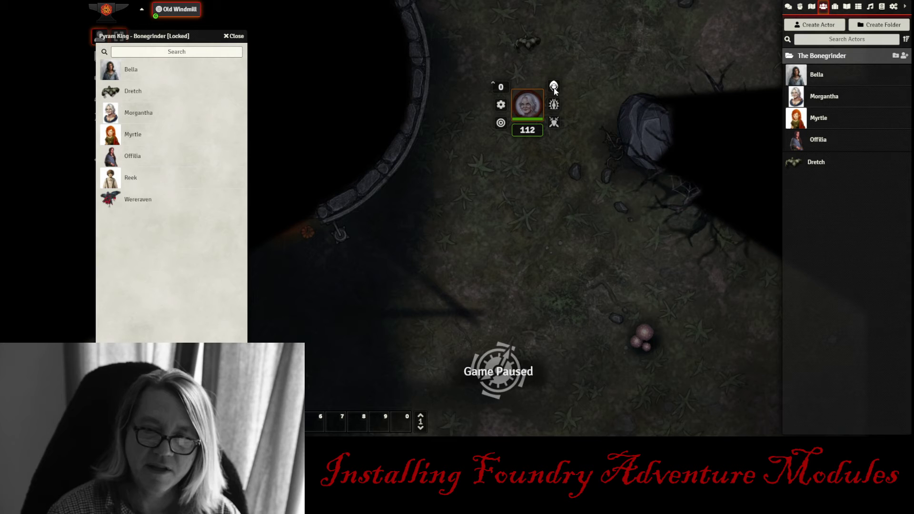
left_click(553, 86)
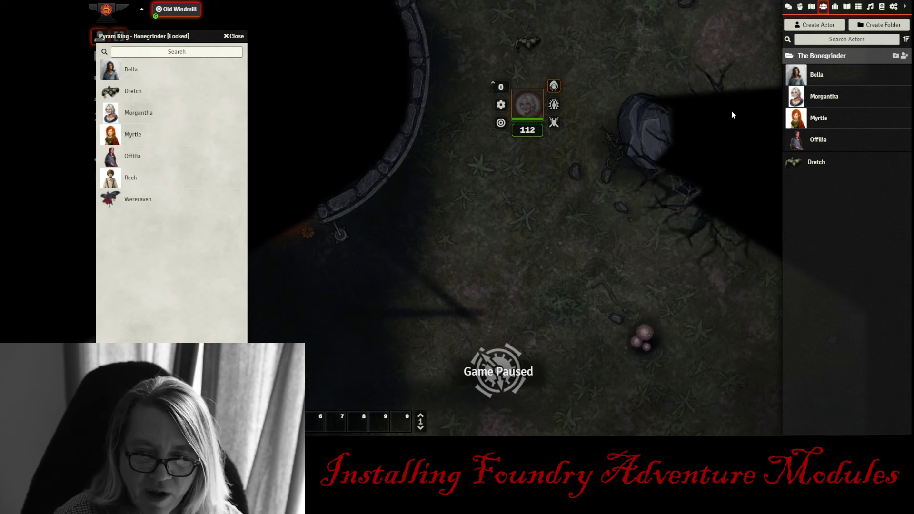
Close the actor compendium, look through the available compendiums and open the Pyram King - Bonegrinder item compendium
left_click(233, 36)
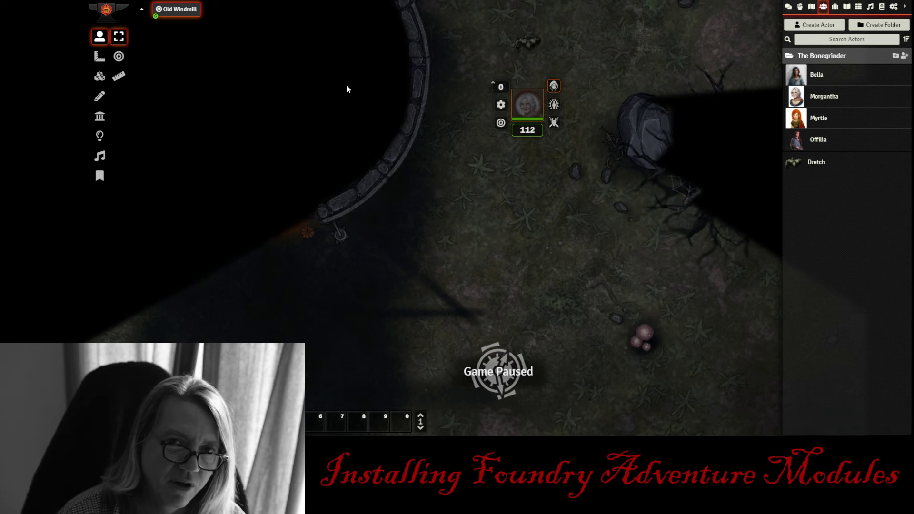
left_click(380, 148)
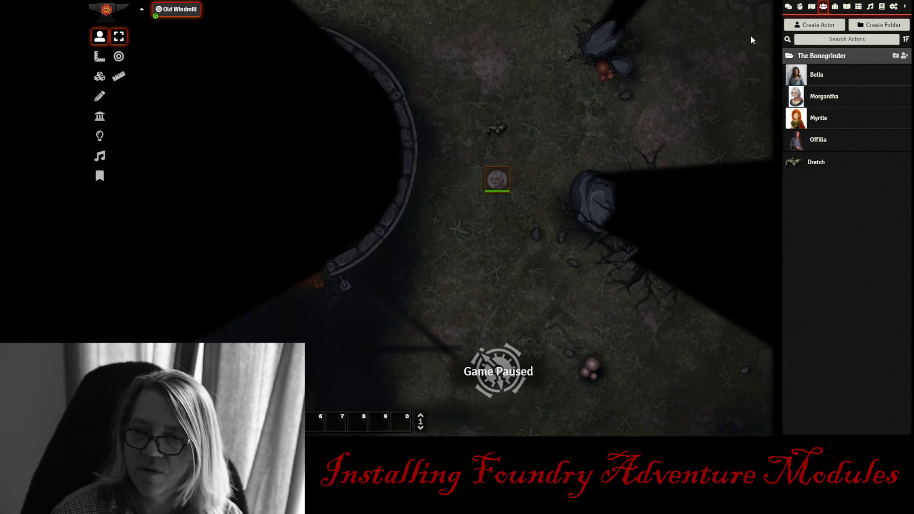
left_click(834, 6)
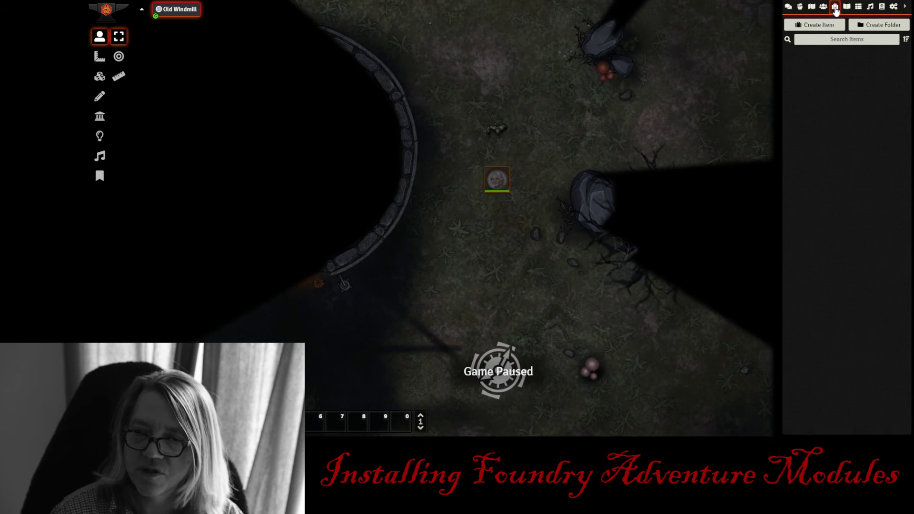
left_click(881, 7)
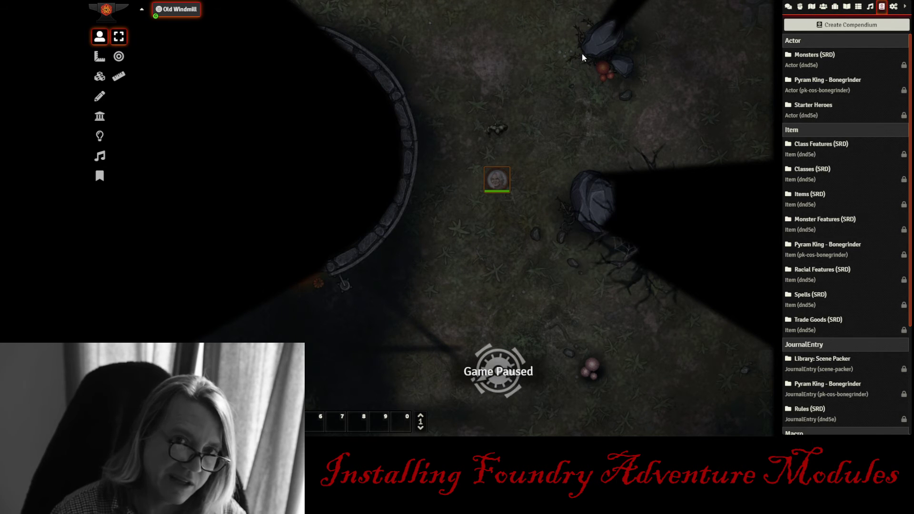
scroll(833, 142, "down", 3)
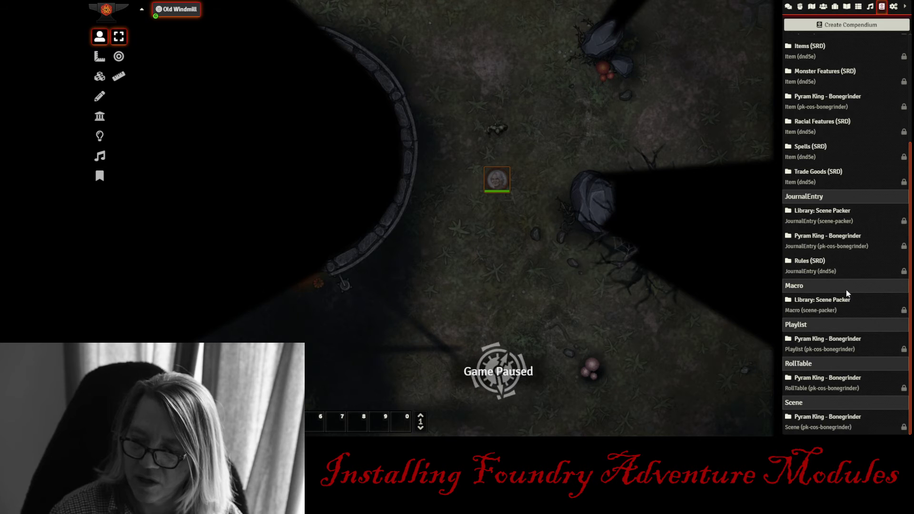
scroll(848, 217, "up", 1)
scroll(848, 217, "up", 3)
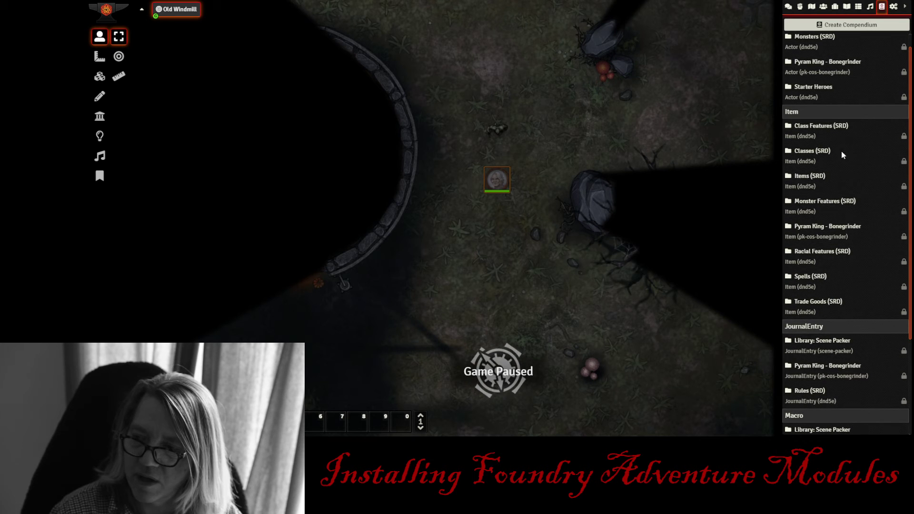
left_click(821, 227)
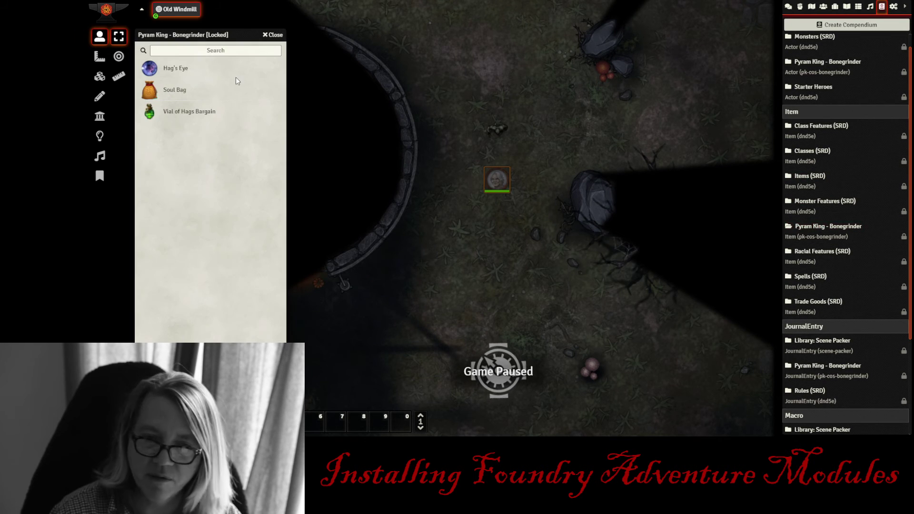
Open the Soul Bag item and enlarge its sheet until the full description fits
left_click(169, 95)
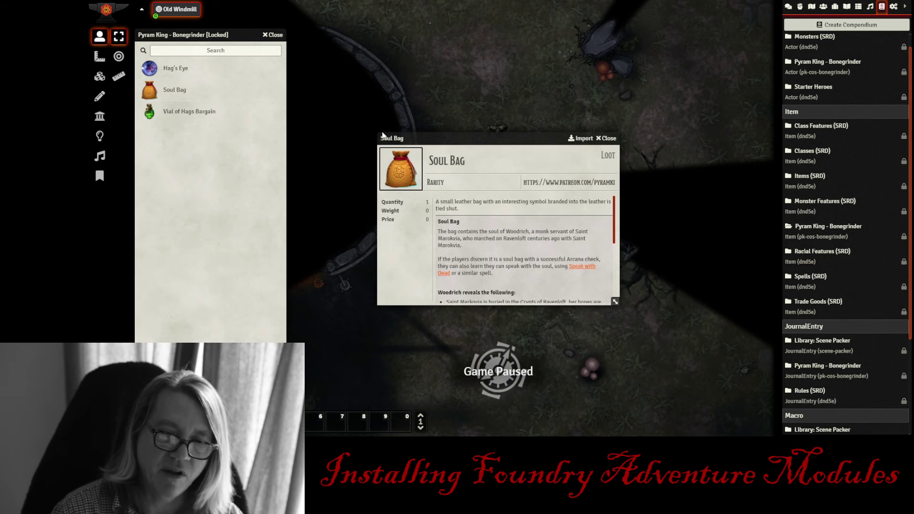
left_click_drag(403, 138, 331, 35)
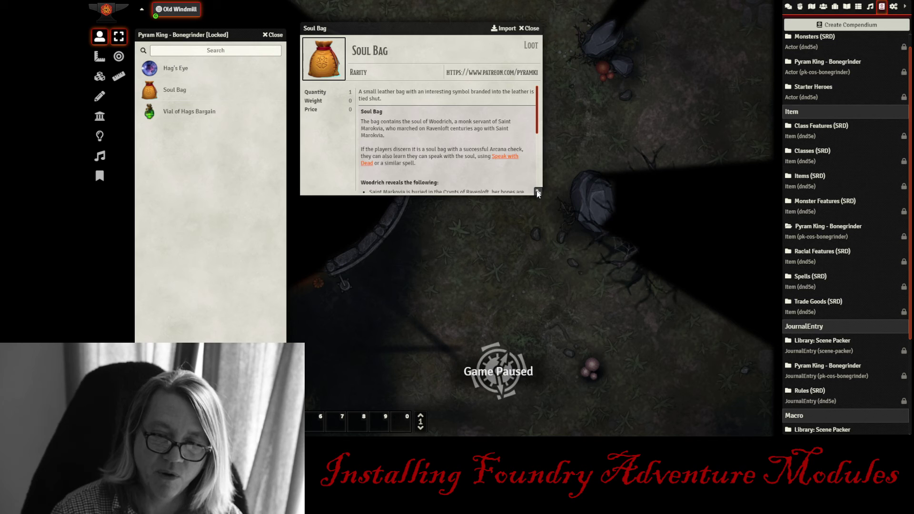
left_click_drag(537, 192, 658, 312)
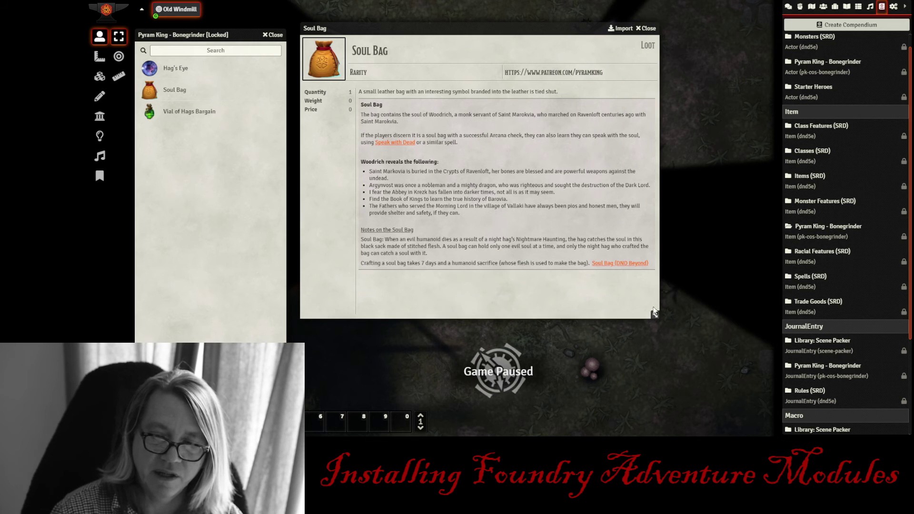
Follow the Soul Bag's Speak with Dead link to D&D Beyond, view the spell page and return to Foundry
left_click(393, 142)
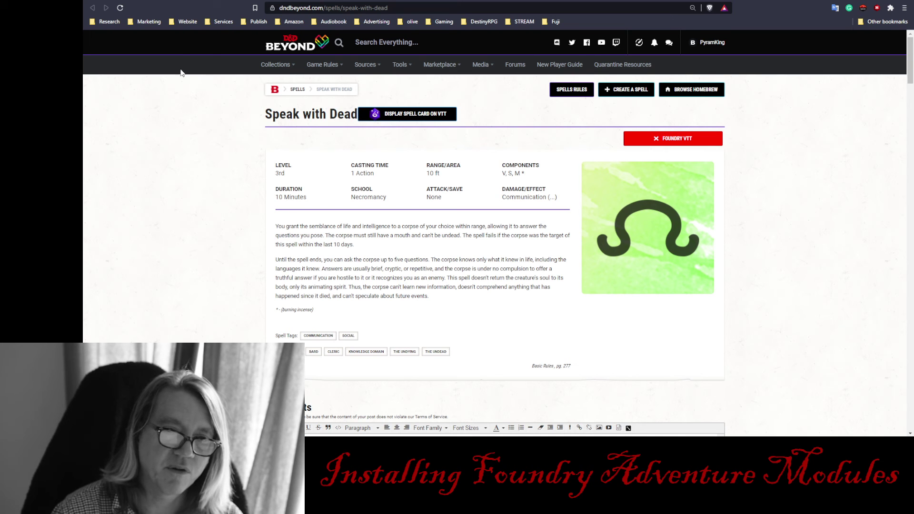
left_click(136, 0)
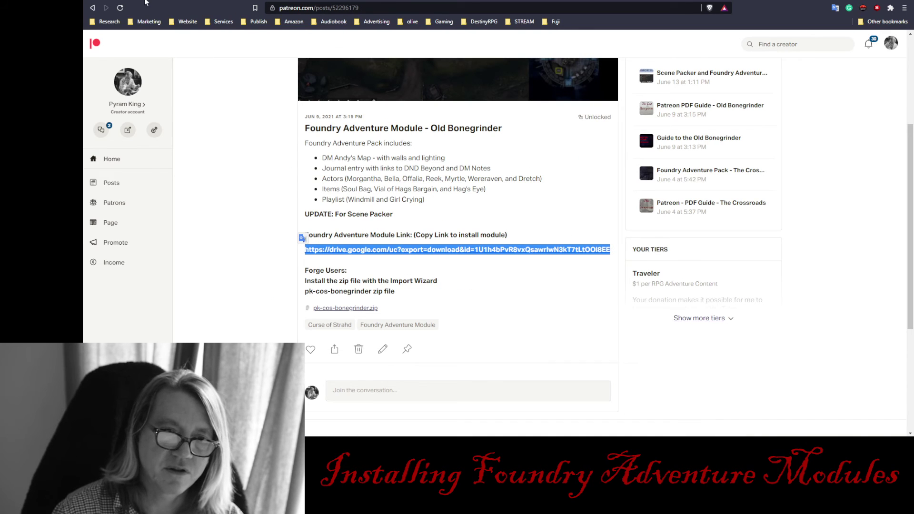
key("alt+Tab")
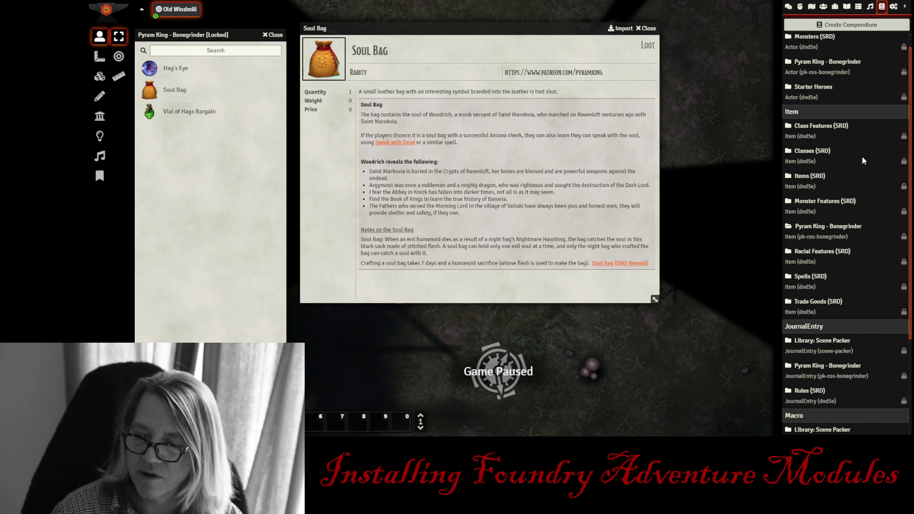
Open A Hag's Bargain from the Pyram King - Bonegrinder roll table compendium, roll on it and view the chat result
scroll(863, 191, "down", 3)
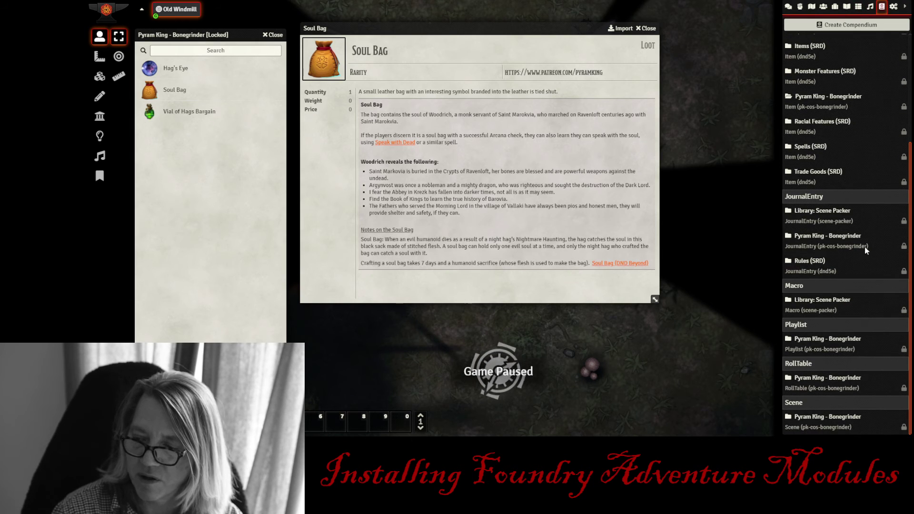
left_click(818, 380)
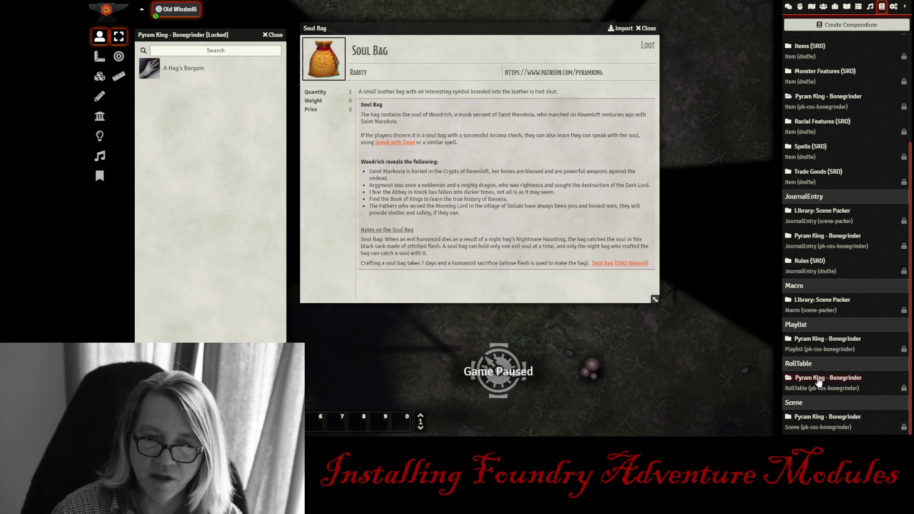
left_click(173, 70)
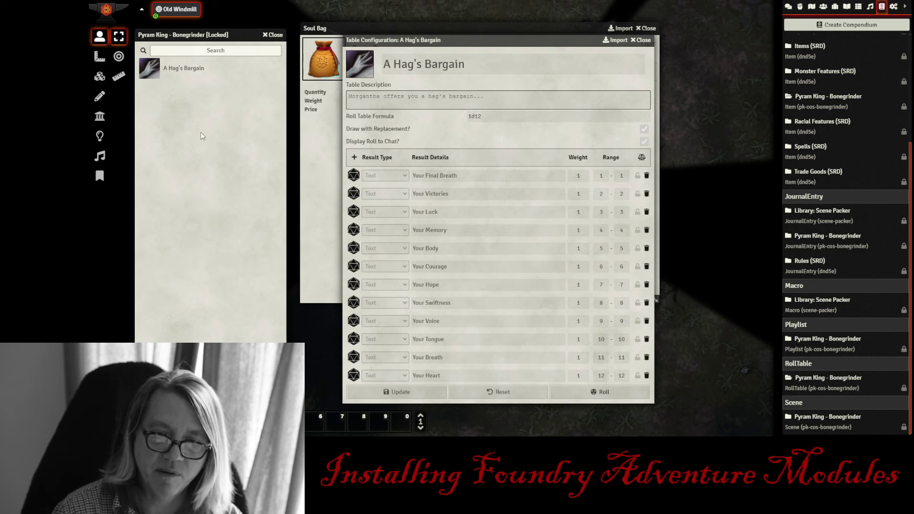
left_click(618, 391)
left_click(788, 8)
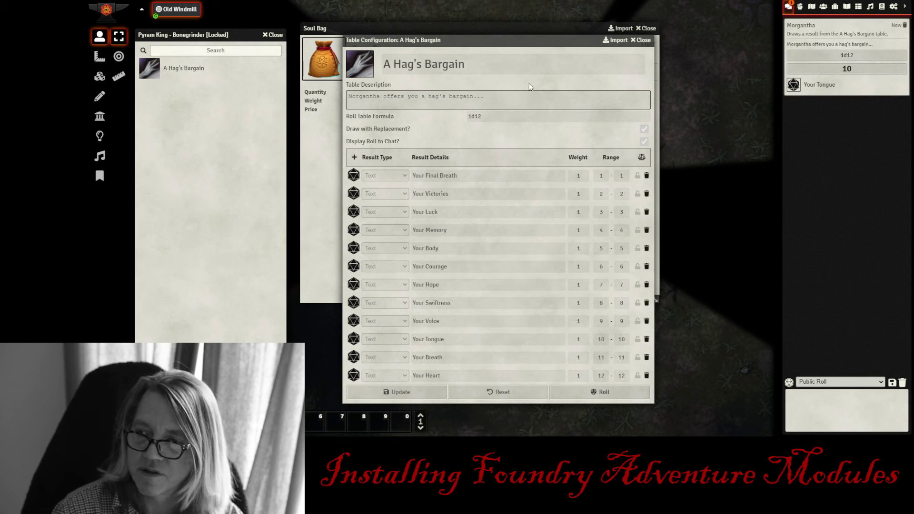
Close the roll table compendium, open the Vial of Hags Bargain item and enlarge its sheet to read the bargain table
left_click(272, 35)
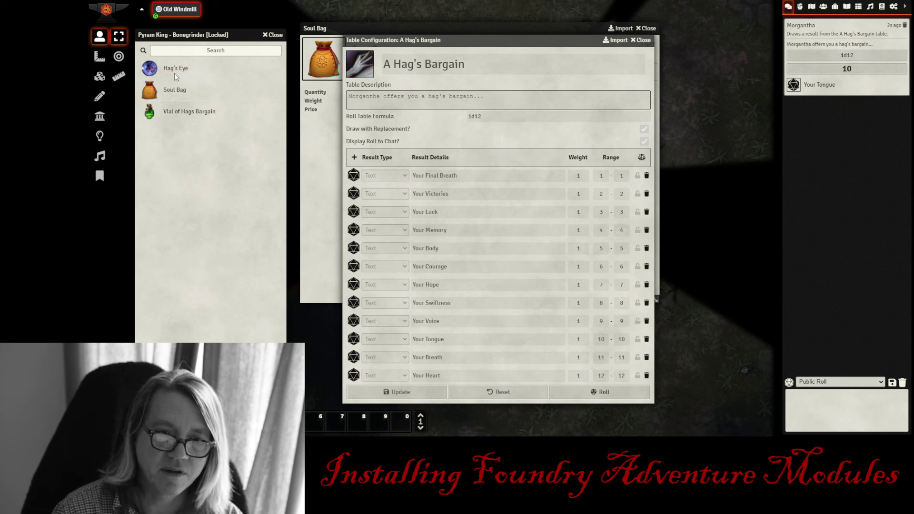
left_click(189, 111)
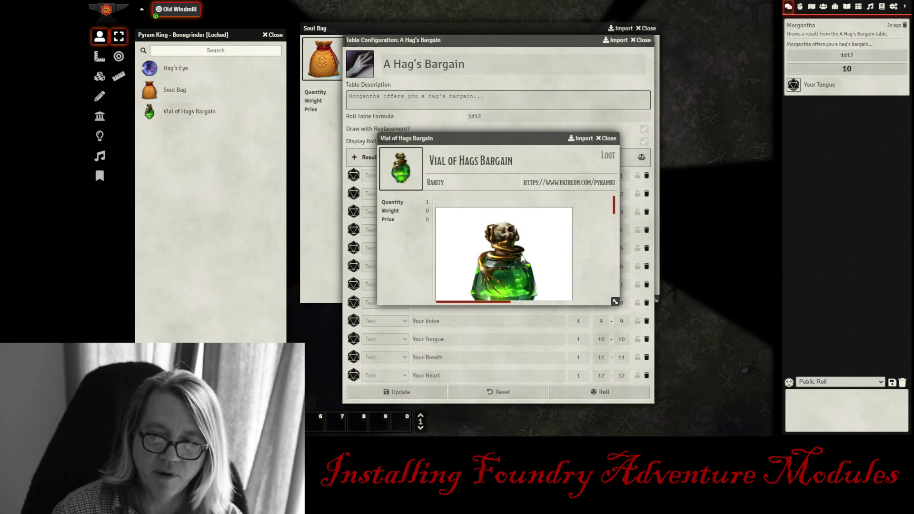
left_click_drag(455, 137, 233, 3)
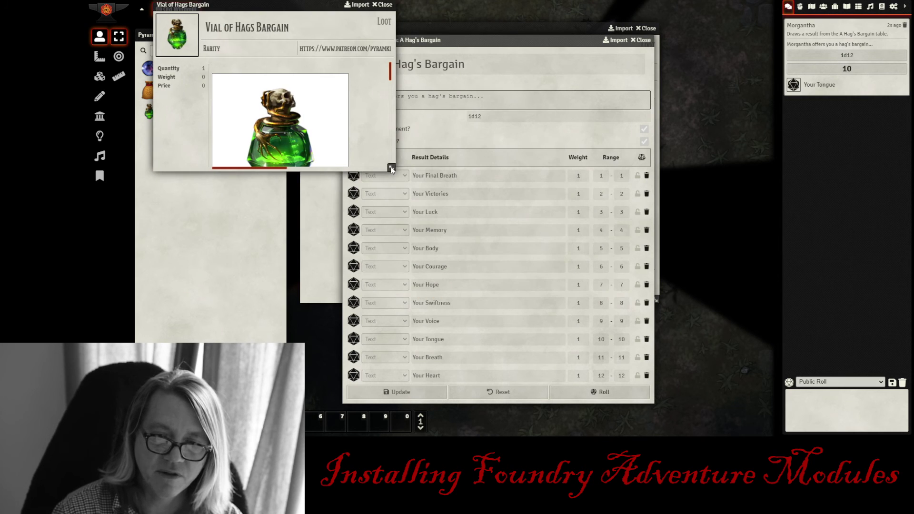
left_click_drag(392, 169, 522, 324)
scroll(413, 210, "down", 10)
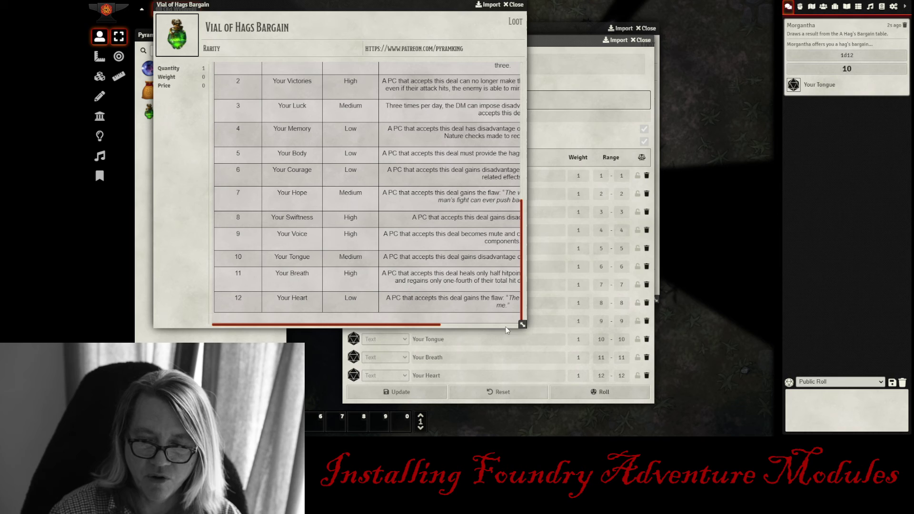
left_click_drag(522, 324, 703, 330)
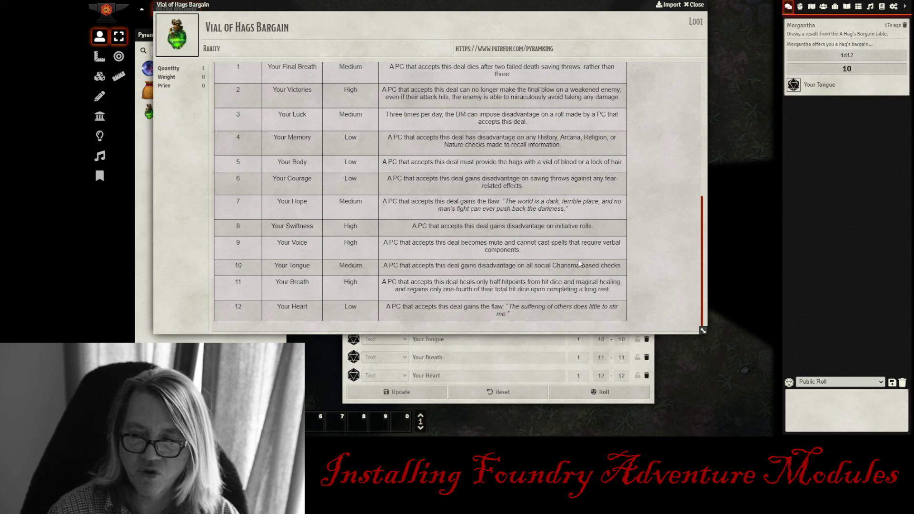
Close the Vial of Hags Bargain, A Hag's Bargain and Soul Bag sheets and the item compendium
left_click(693, 5)
left_click(640, 40)
left_click(646, 28)
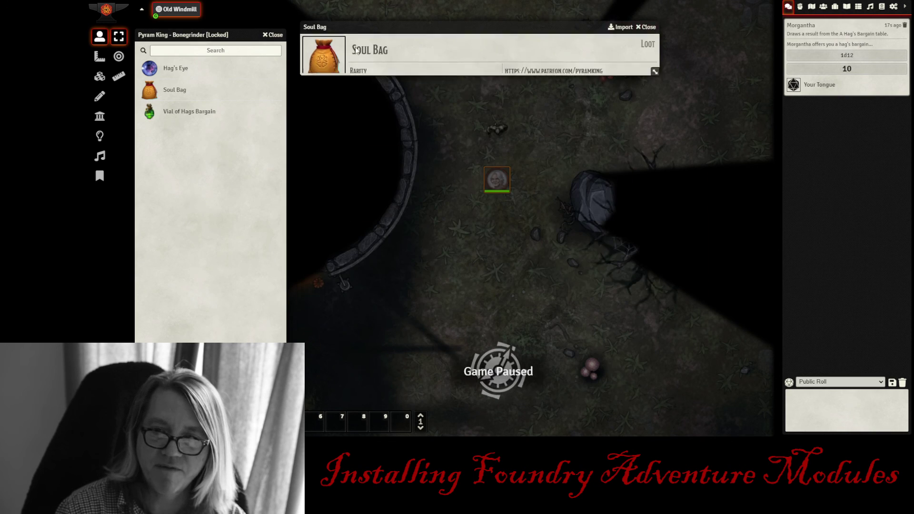
left_click(273, 34)
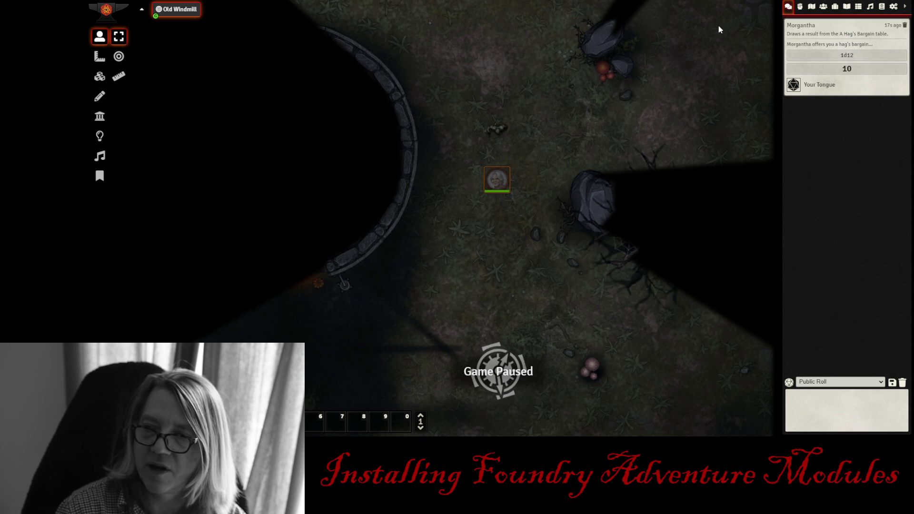
Open the 1 Ground Floor journal entry from The Bonegrinder folder
left_click(846, 6)
left_click(815, 56)
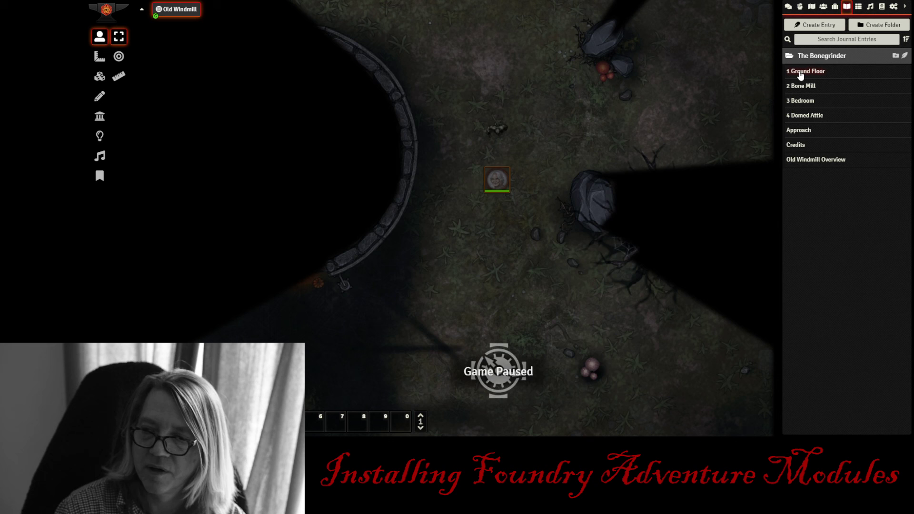
left_click(797, 71)
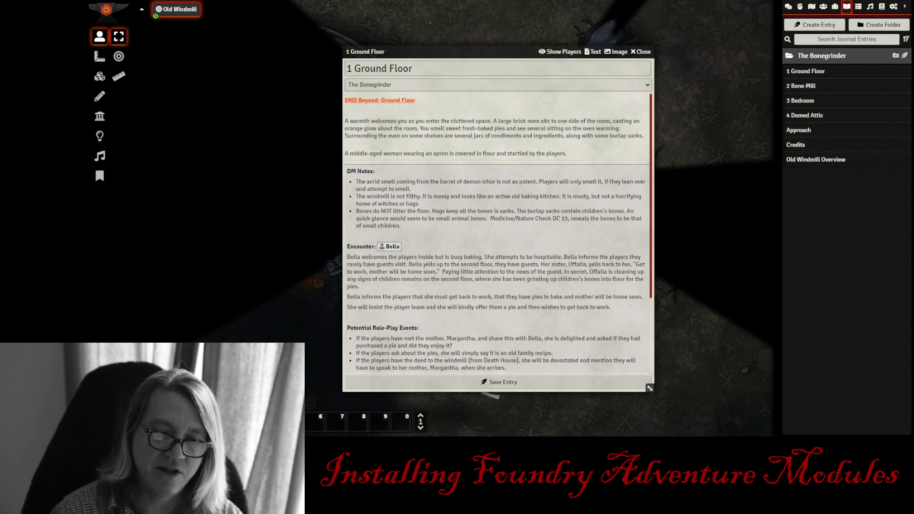
View the entry's linked D&D Beyond Ground Floor page, return to Foundry and read the encounter, role-play and combat notes
left_click(394, 101)
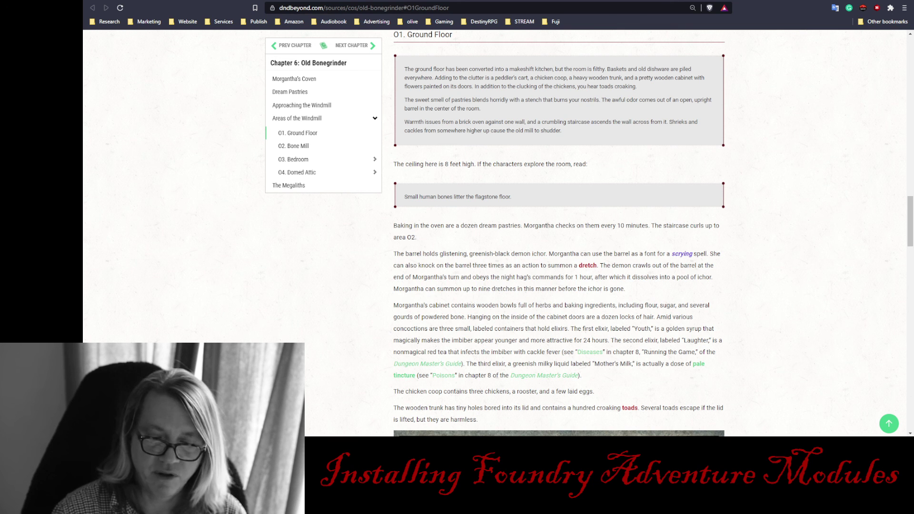
key("alt+Tab")
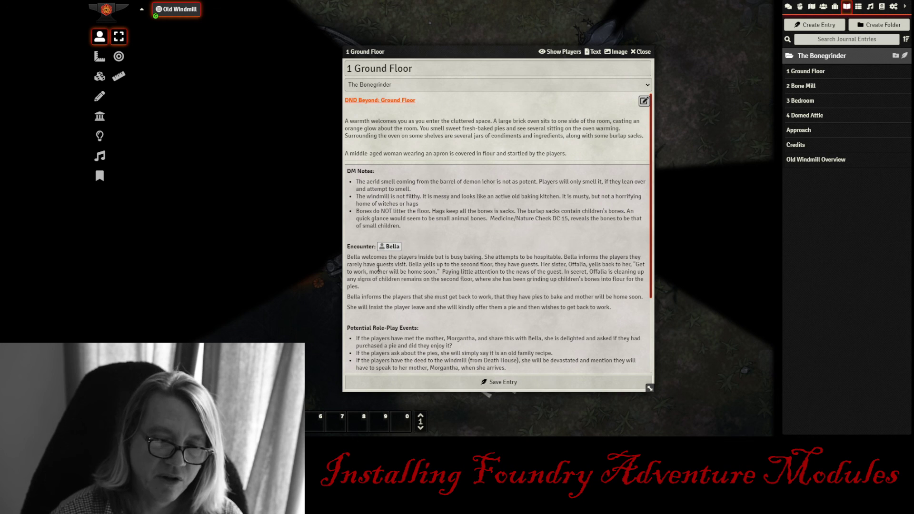
scroll(378, 269, "down", 3)
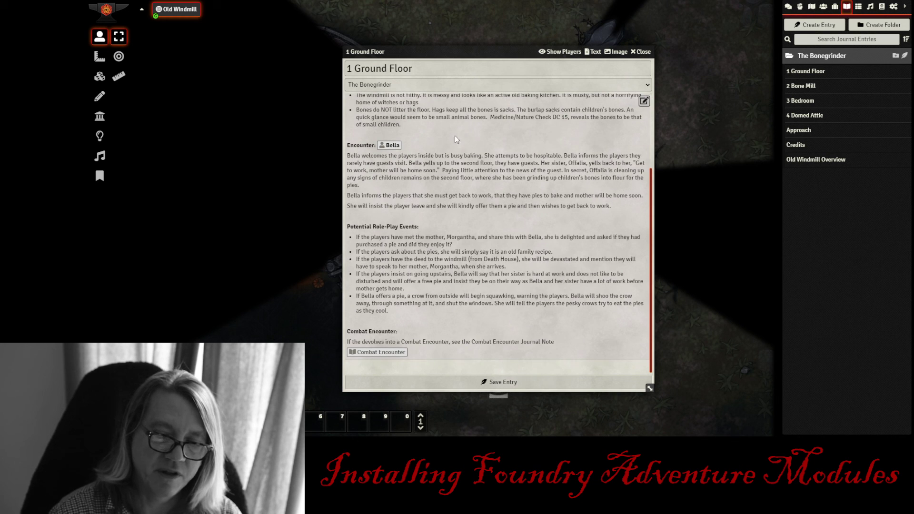